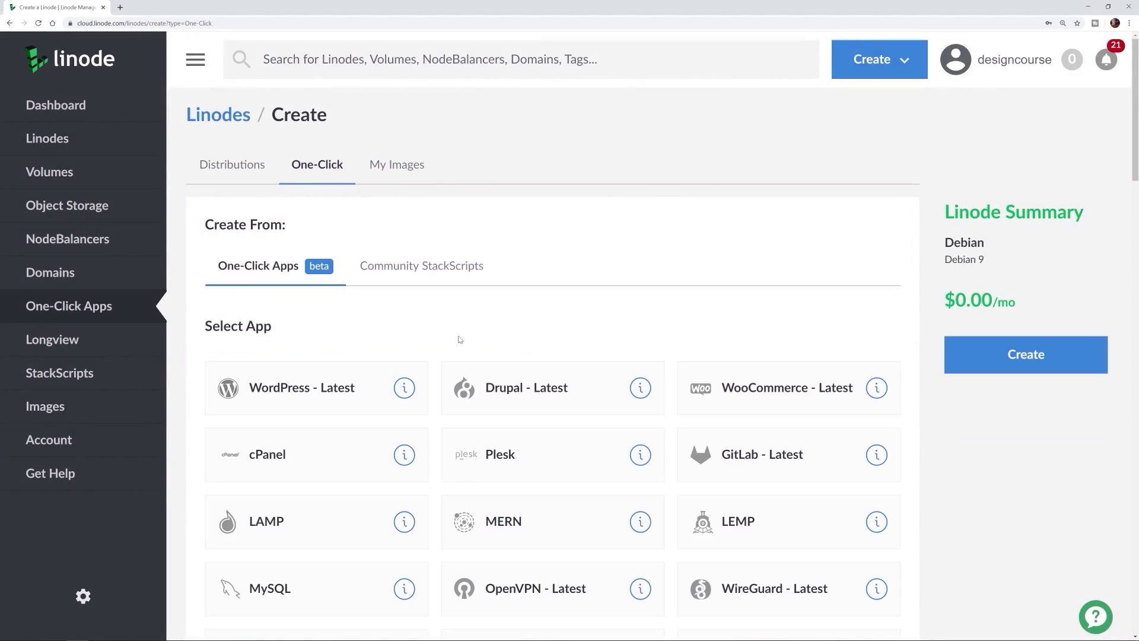
# - Choose the WordPress one-click app and set the Linode's region to Atlanta, GA
pyautogui.click(331, 383)
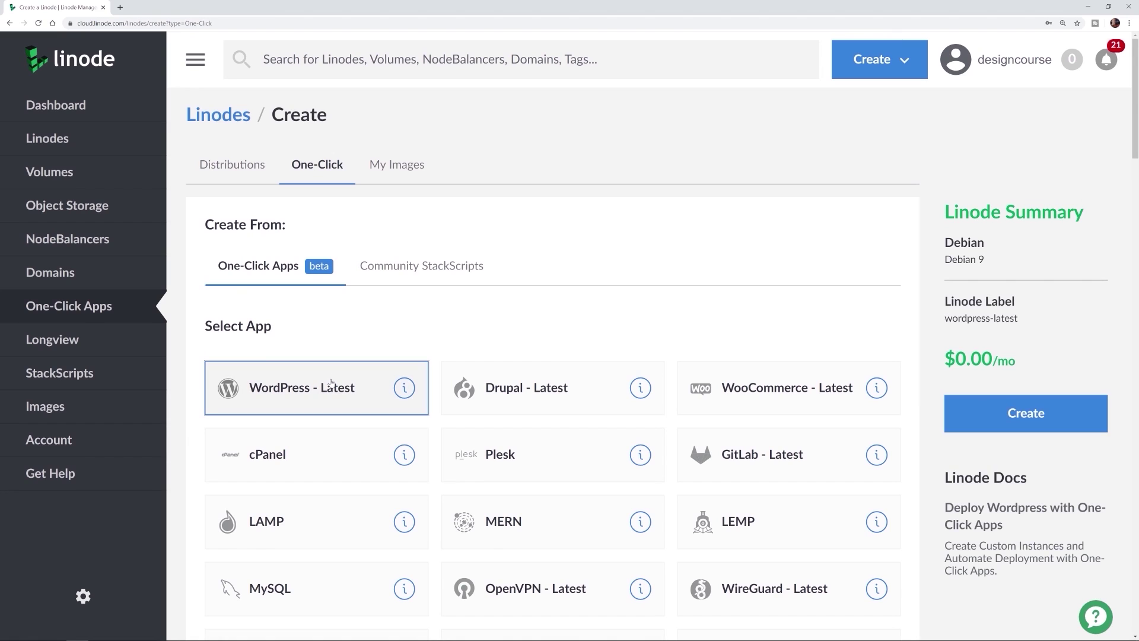
pyautogui.click(961, 410)
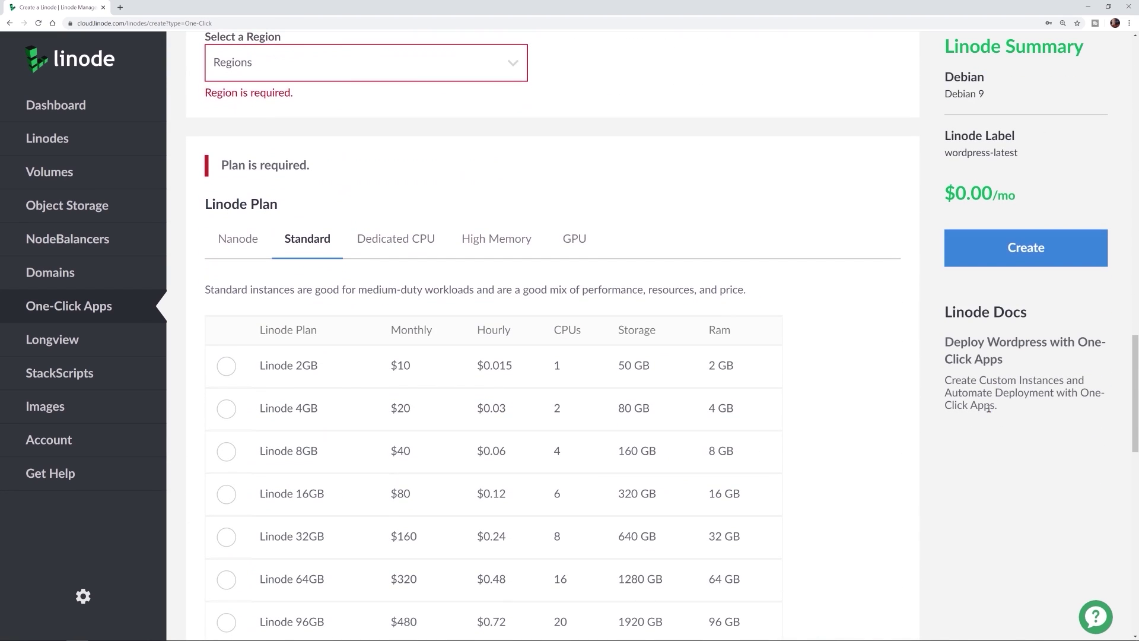
pyautogui.click(256, 63)
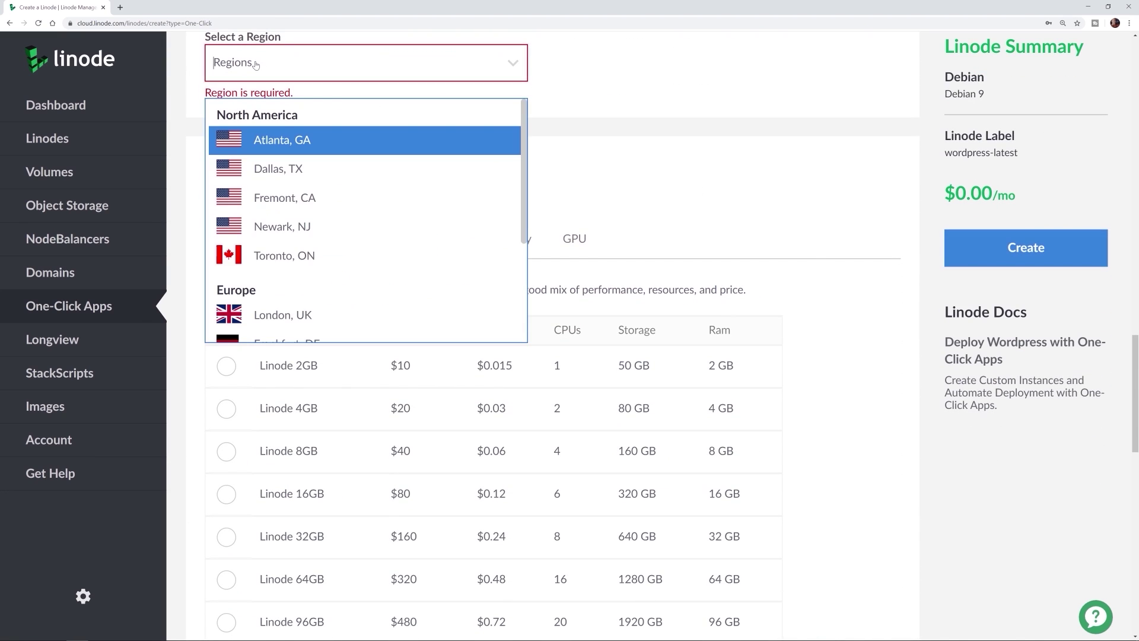
pyautogui.click(268, 140)
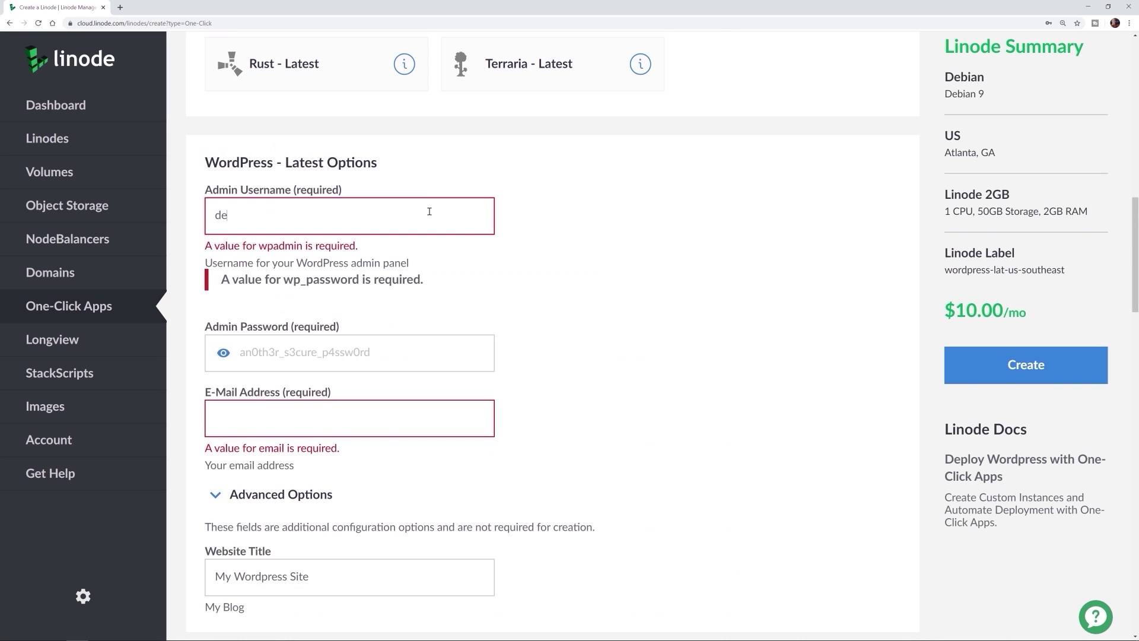
# - Enter the admin username, paste the admin password, fill in the admin e-mail, and create the Linode
pyautogui.write('signcourse')
pyautogui.press('Tab')
pyautogui.hotkey('ctrl', 'v')
pyautogui.press('Tab')
pyautogui.scroll(-3, 870, 350)
pyautogui.press('Return')
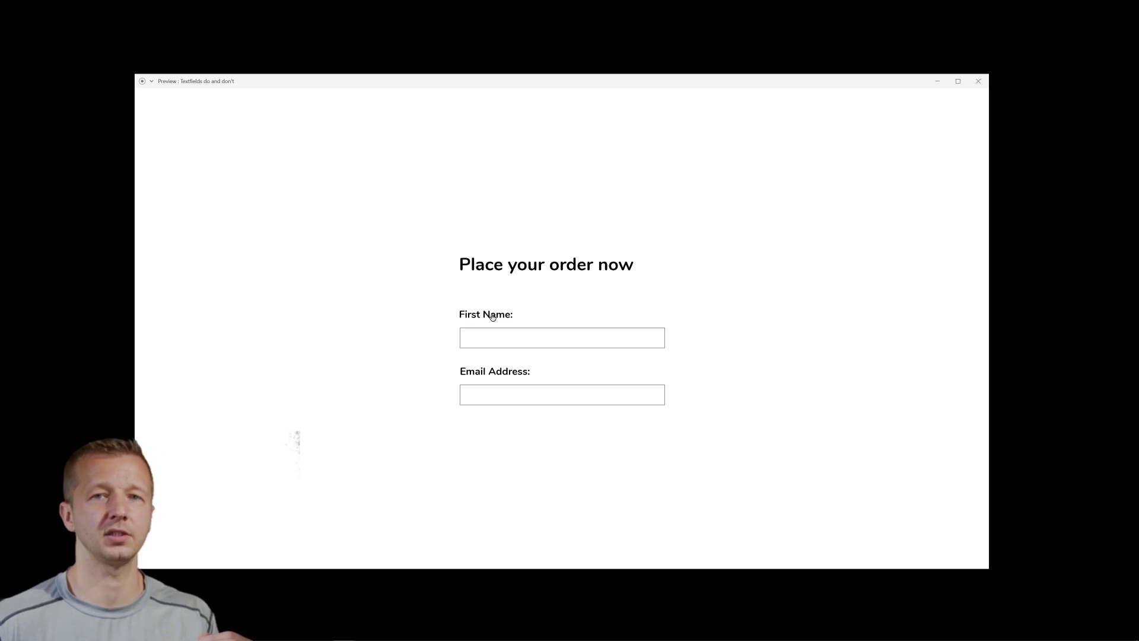
# - Show the label-placement do/don't comparison, then move on to the dark order form with underlined fields
pyautogui.click(688, 413)
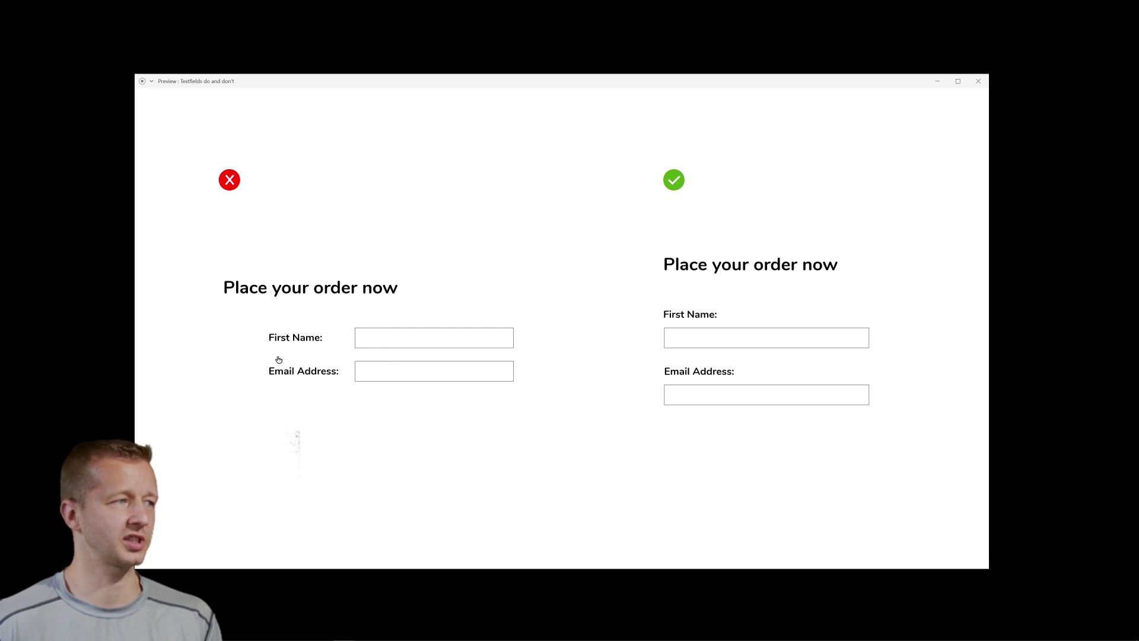
pyautogui.click(623, 426)
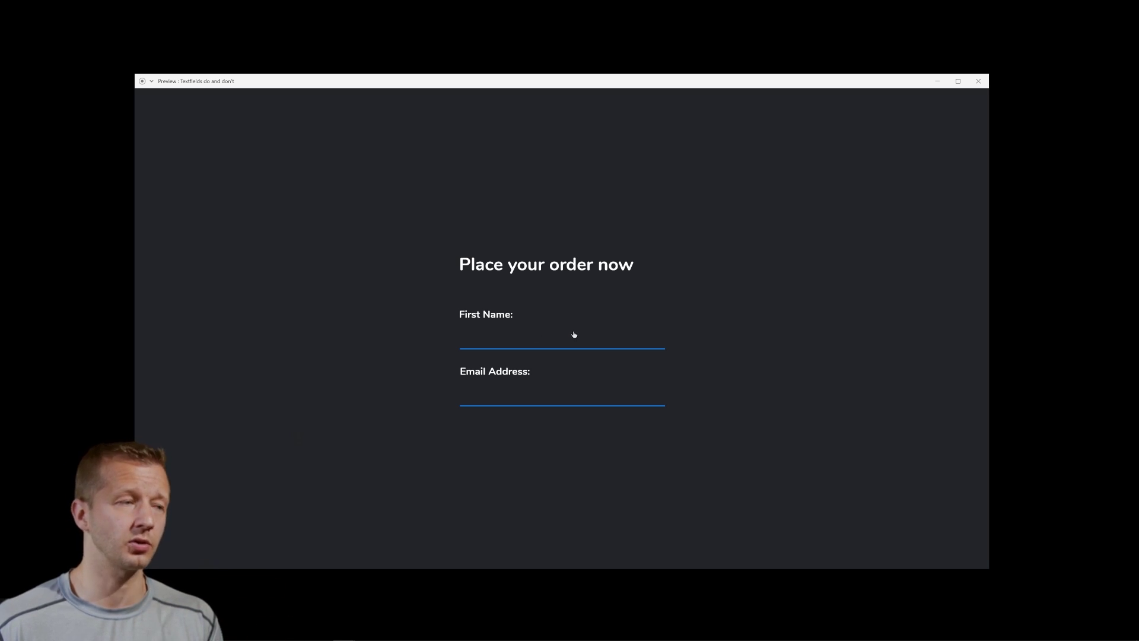
# - Swap the dark form's underlined fields for filled boxes, then show the field-style do/don't comparison
pyautogui.click(524, 341)
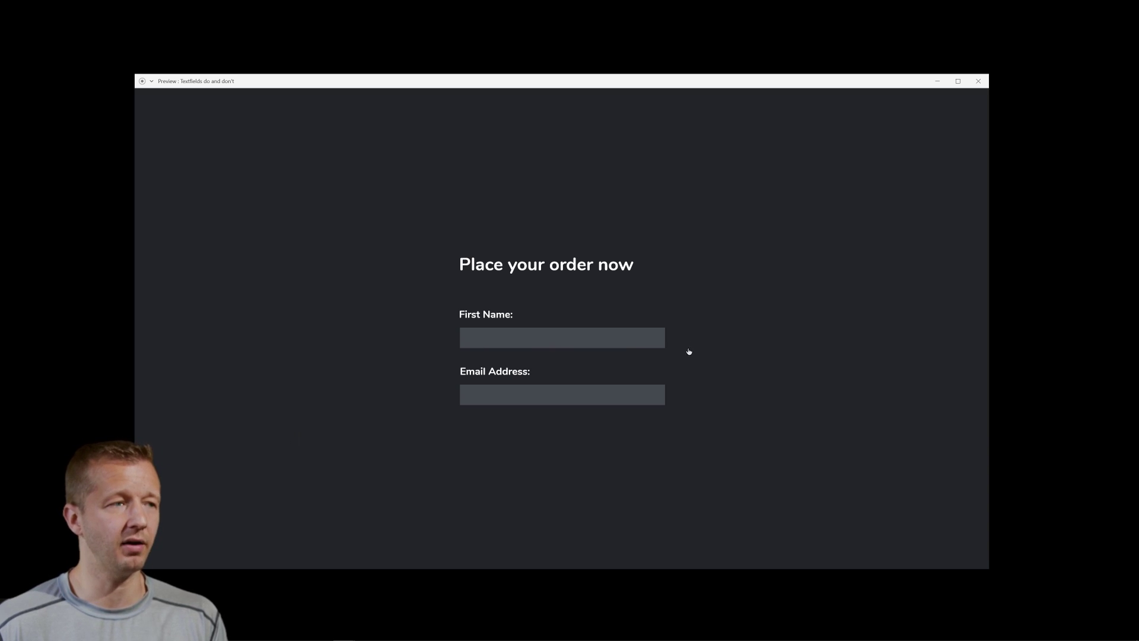
pyautogui.click(720, 420)
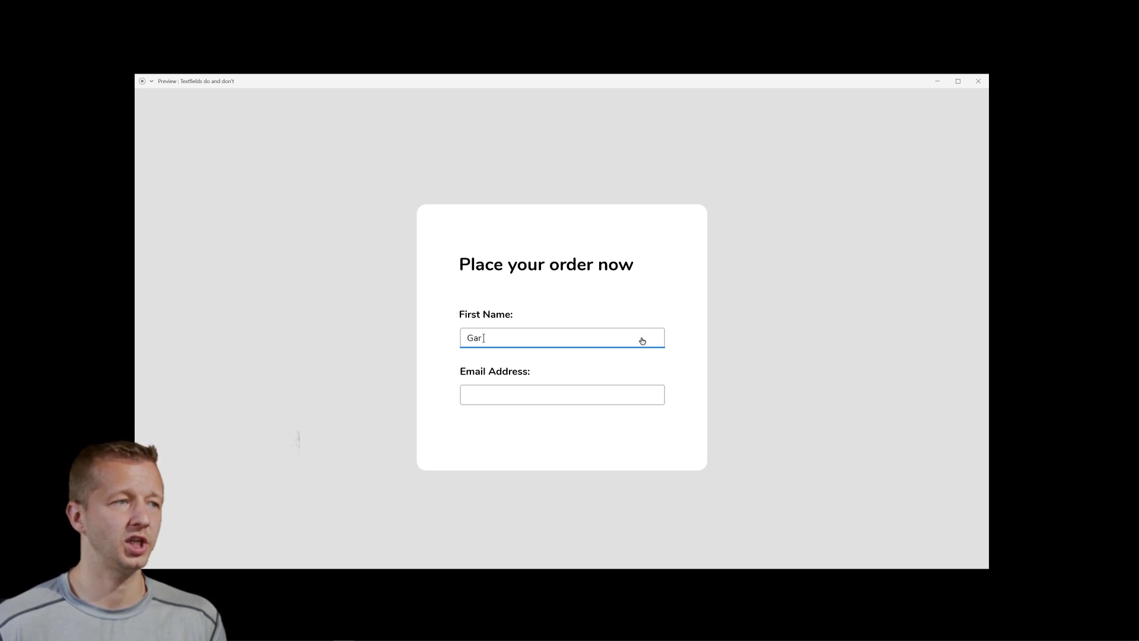
# - Show the focus-state do/don't comparison in the preview
pyautogui.click(685, 375)
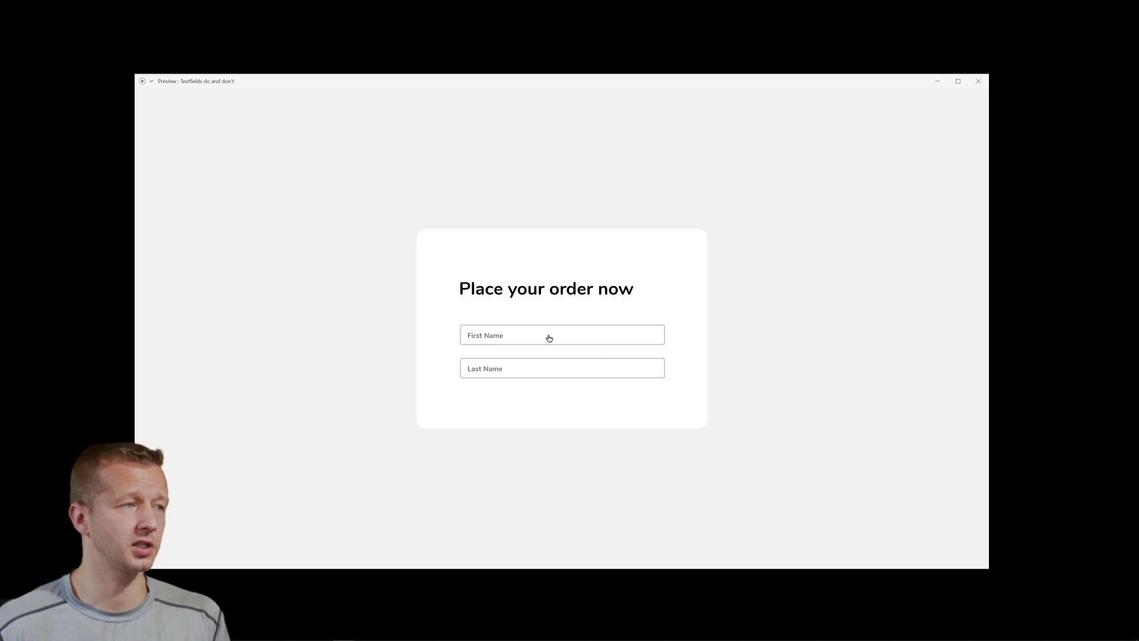
# - Show the placeholder vanishing on input, the labels-above version, its comparison, then the '(xxx) xxx-xxxx' phone example
pyautogui.click(522, 335)
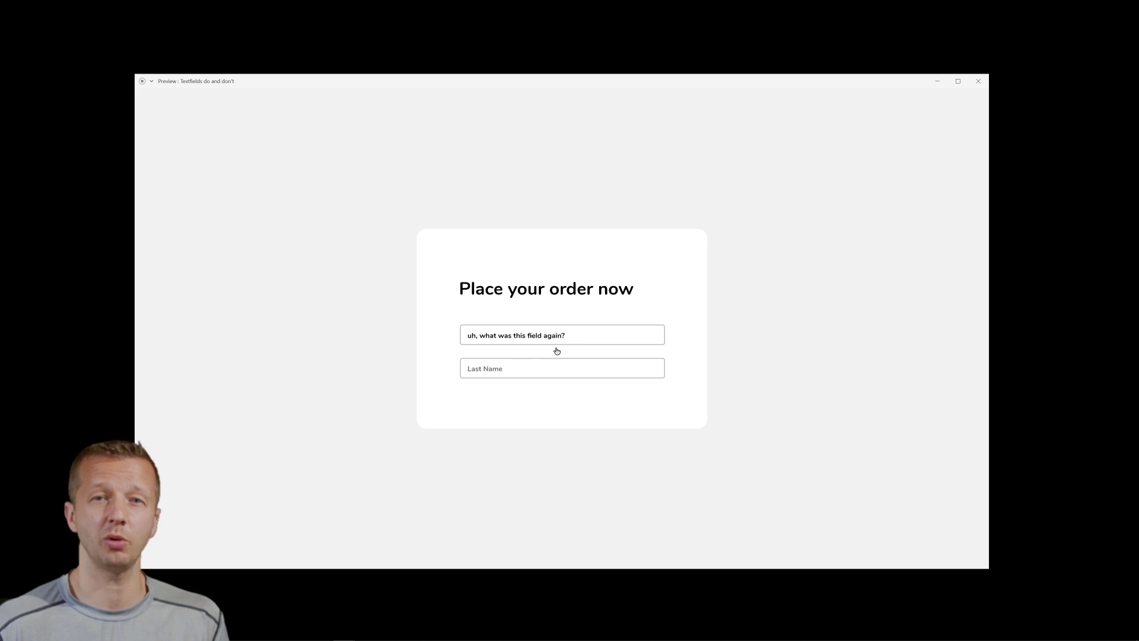
pyautogui.press('Right')
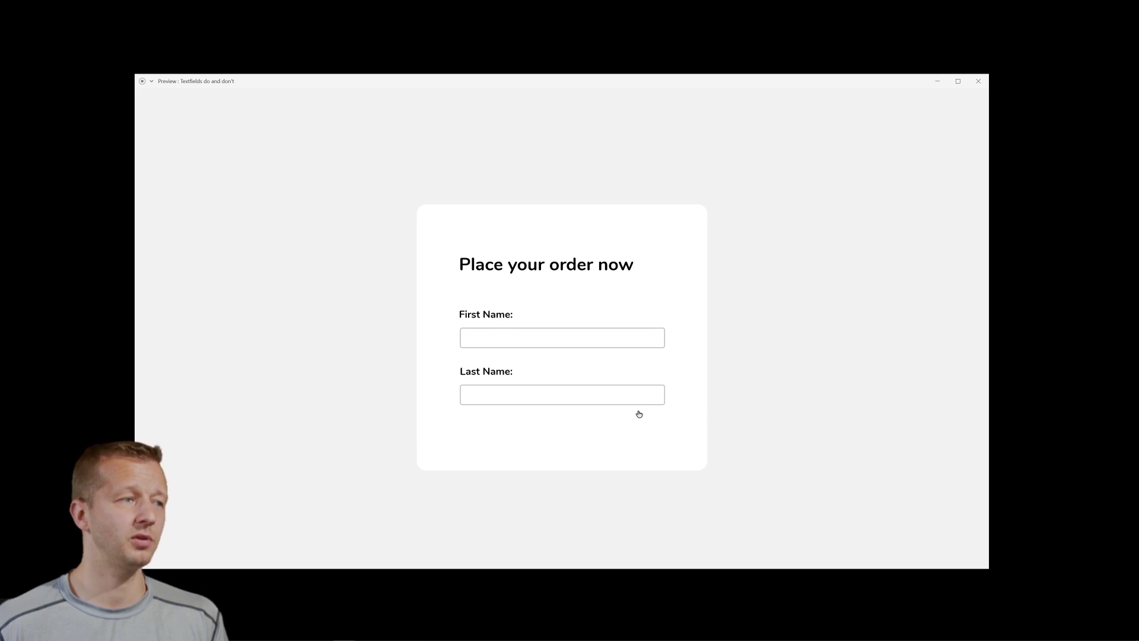
pyautogui.press('Right')
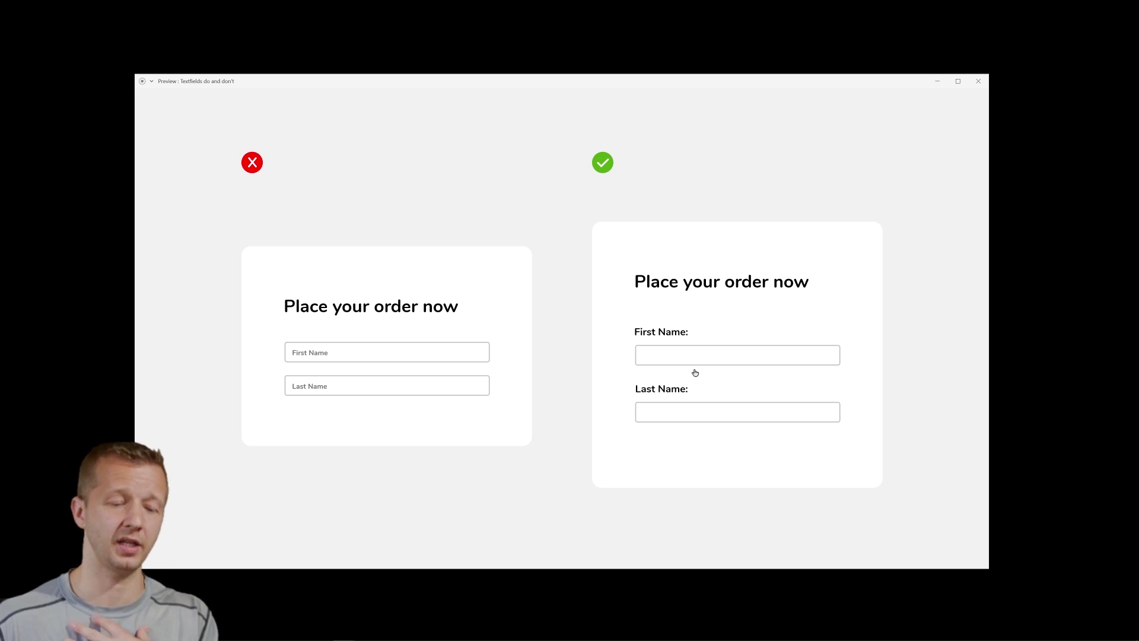
pyautogui.click(695, 372)
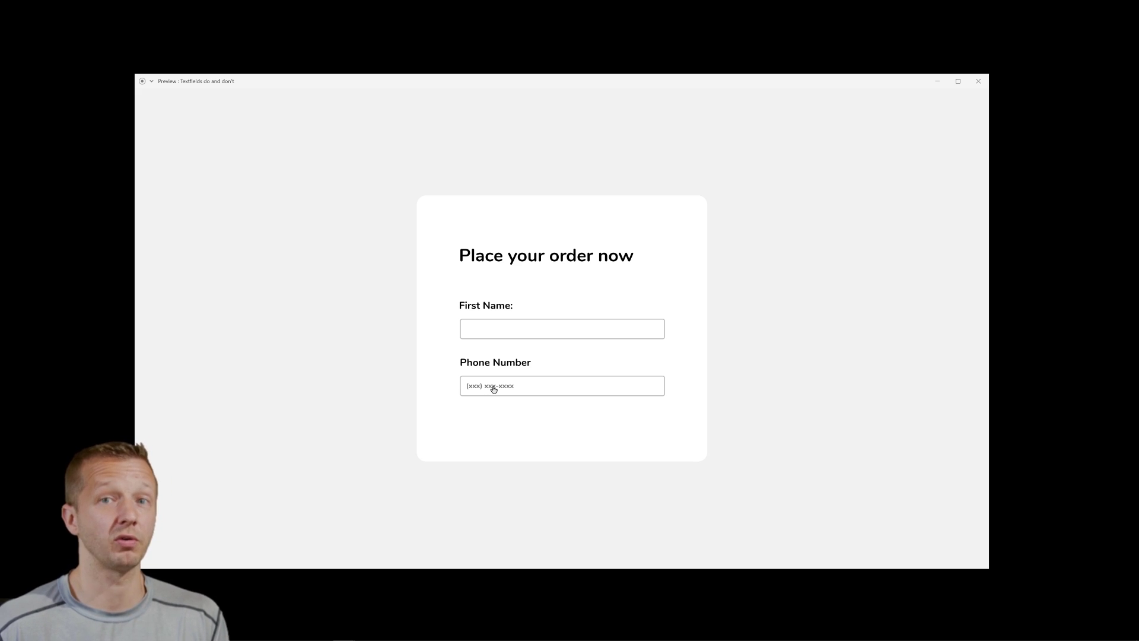
# - Move the phone format hint below the field, view its comparison, then advance to the error-summary form
pyautogui.click(508, 393)
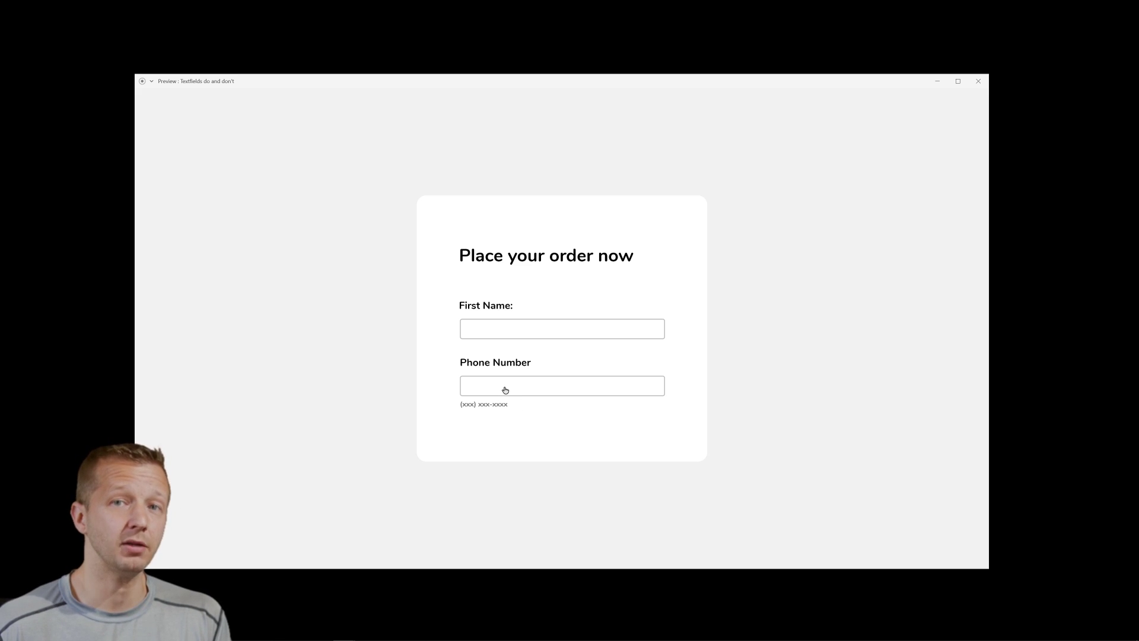
pyautogui.click(505, 390)
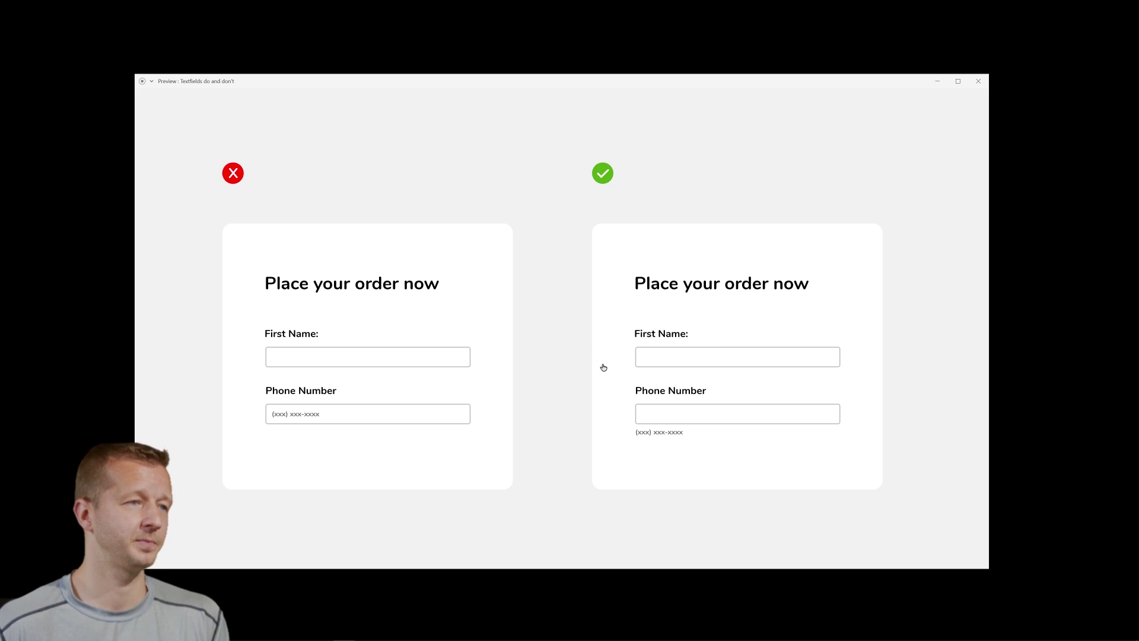
pyautogui.click(588, 452)
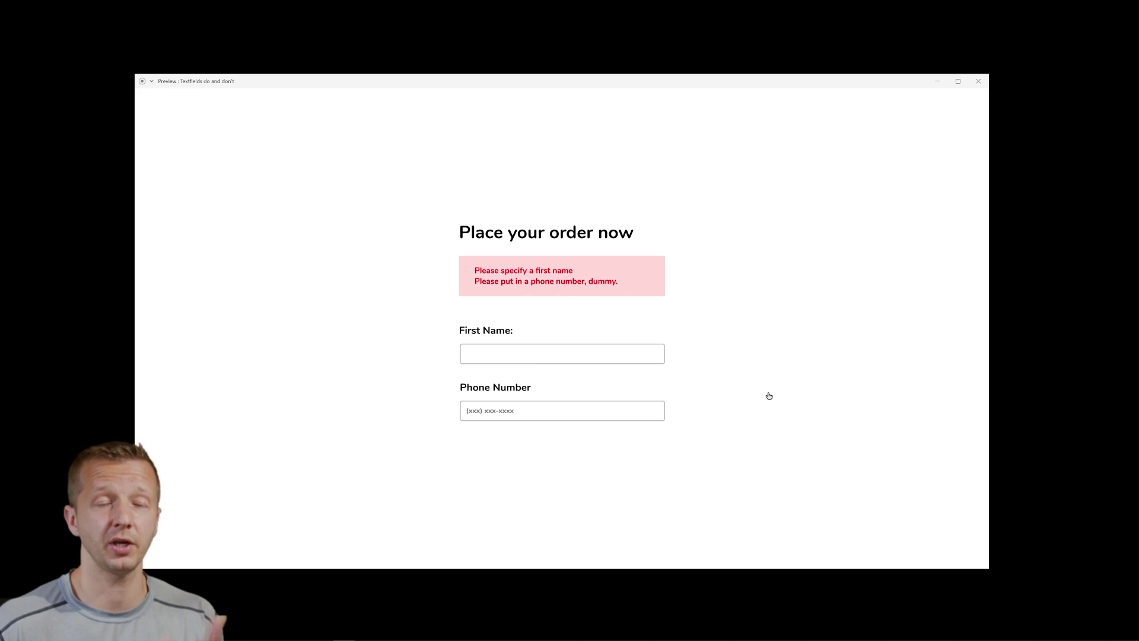
# - Switch to inline error messages, show the don't/do error comparison, then go to the inline-help card
pyautogui.press('Right')
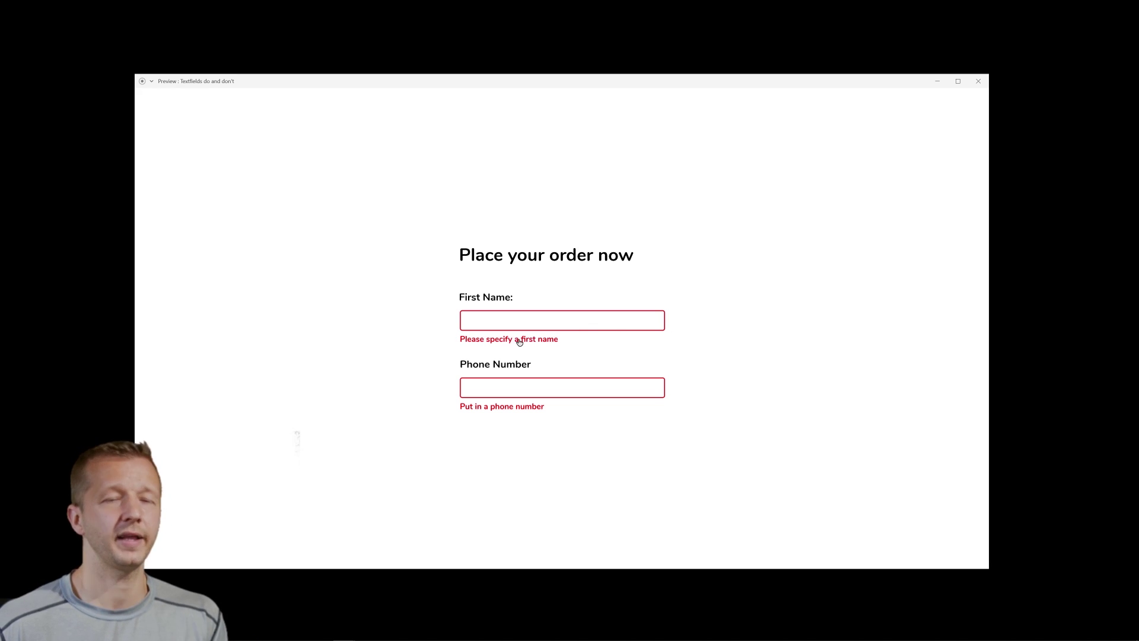
pyautogui.click(647, 365)
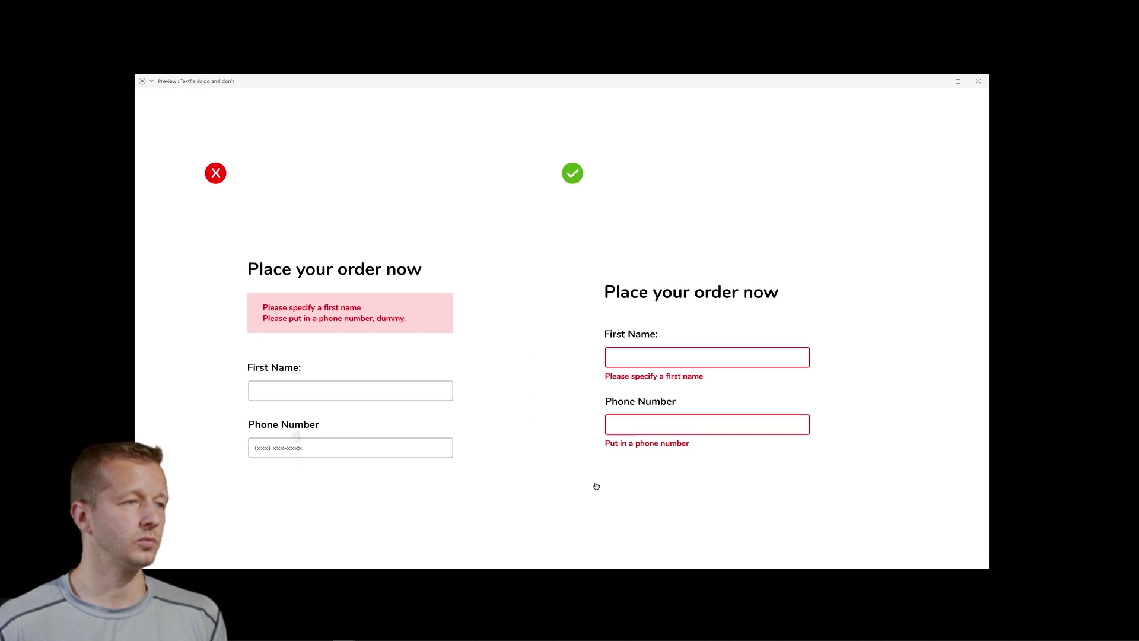
pyautogui.click(597, 485)
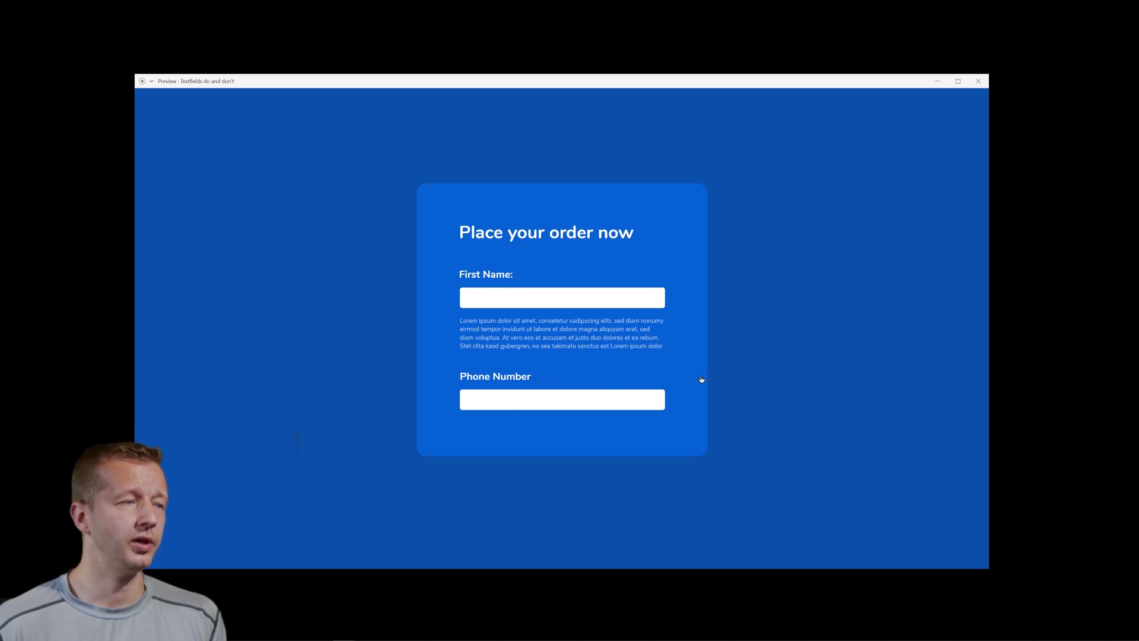
# - Show the info-tooltip variant and the help-text don't/do comparison, then the prefilled white name form
pyautogui.click(712, 496)
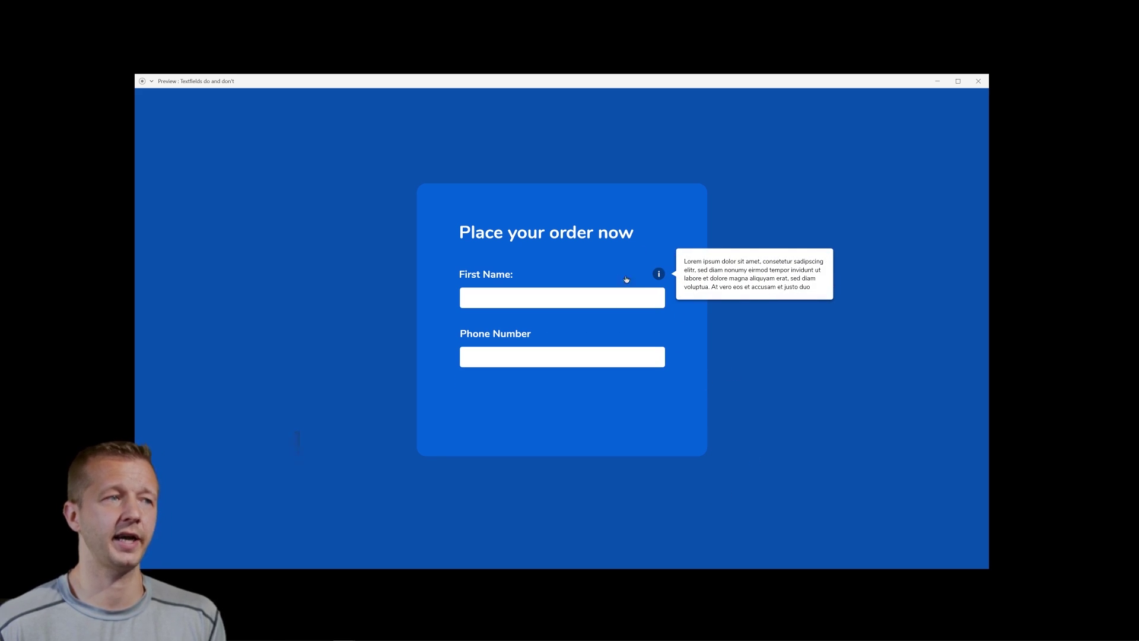
pyautogui.click(515, 347)
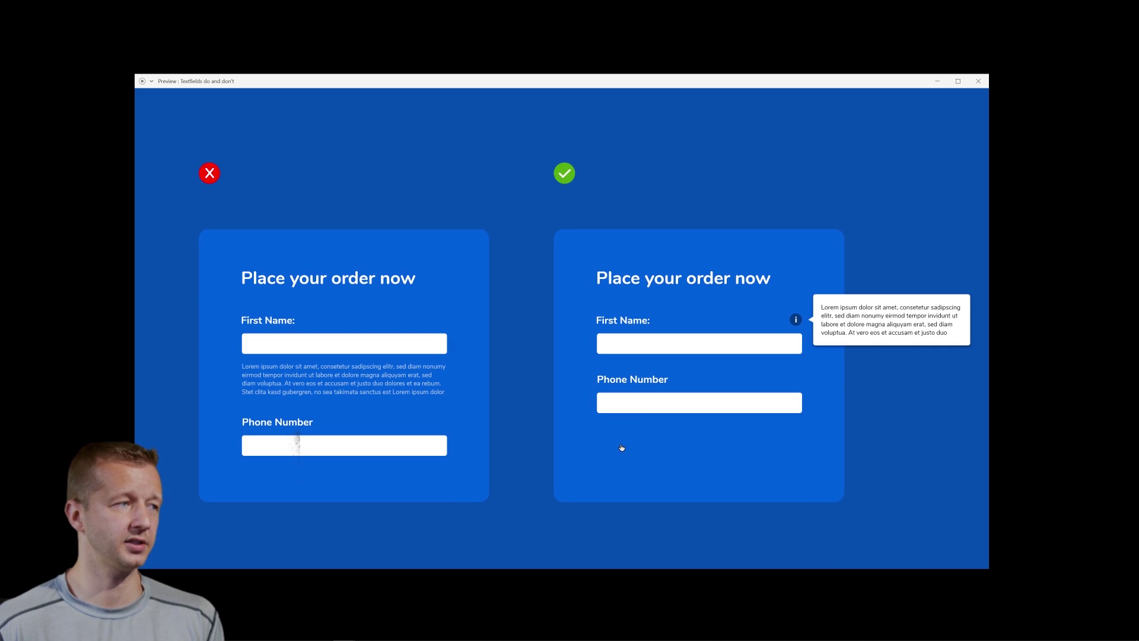
pyautogui.click(603, 476)
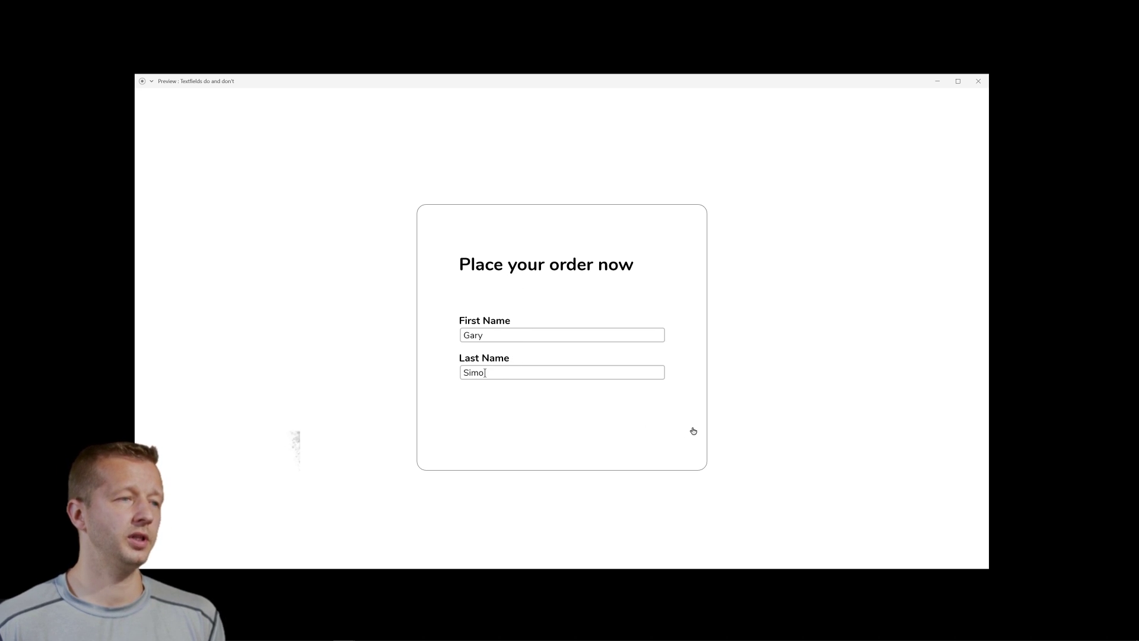
# - Show the roomier taller-field layout and the side-by-side comparison, then advance to the long sign-up form
pyautogui.click(746, 435)
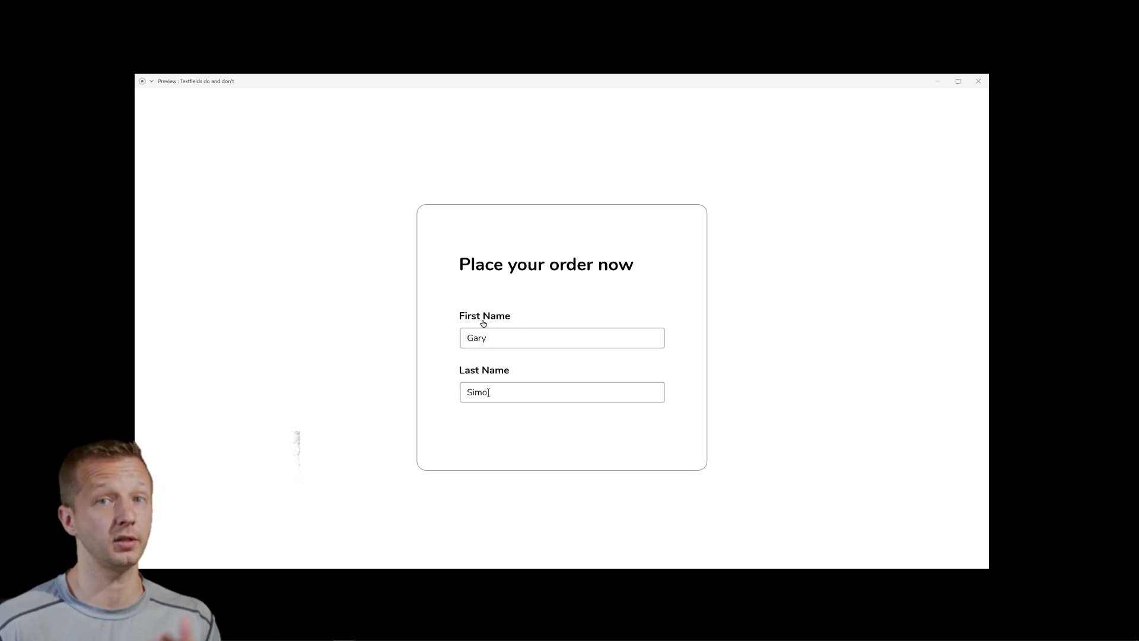
pyautogui.click(632, 387)
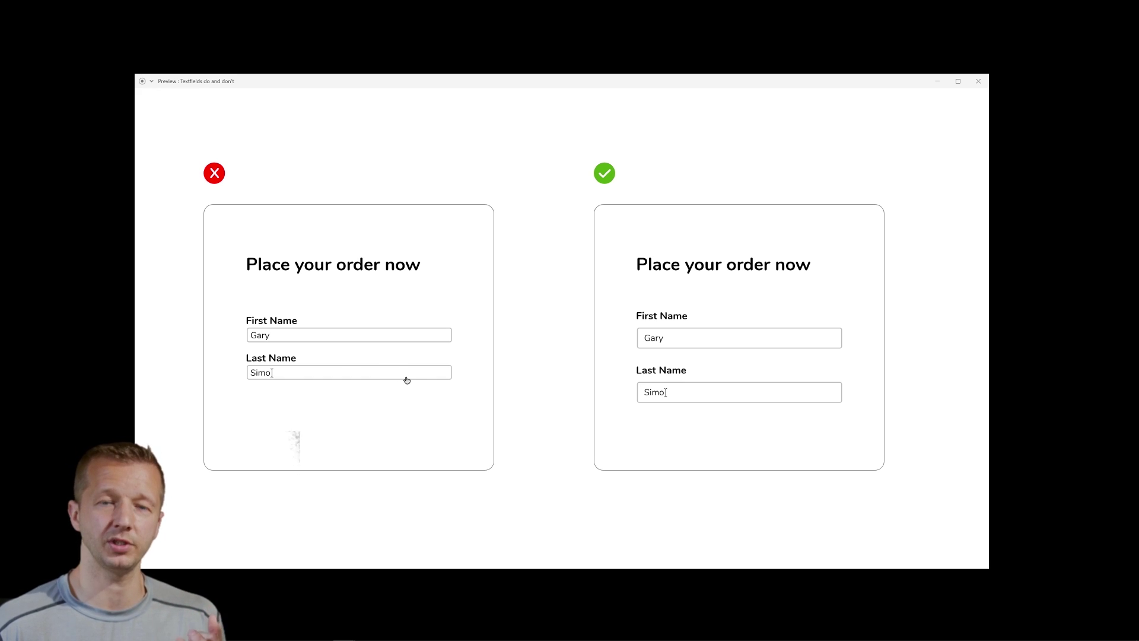
pyautogui.press('Right')
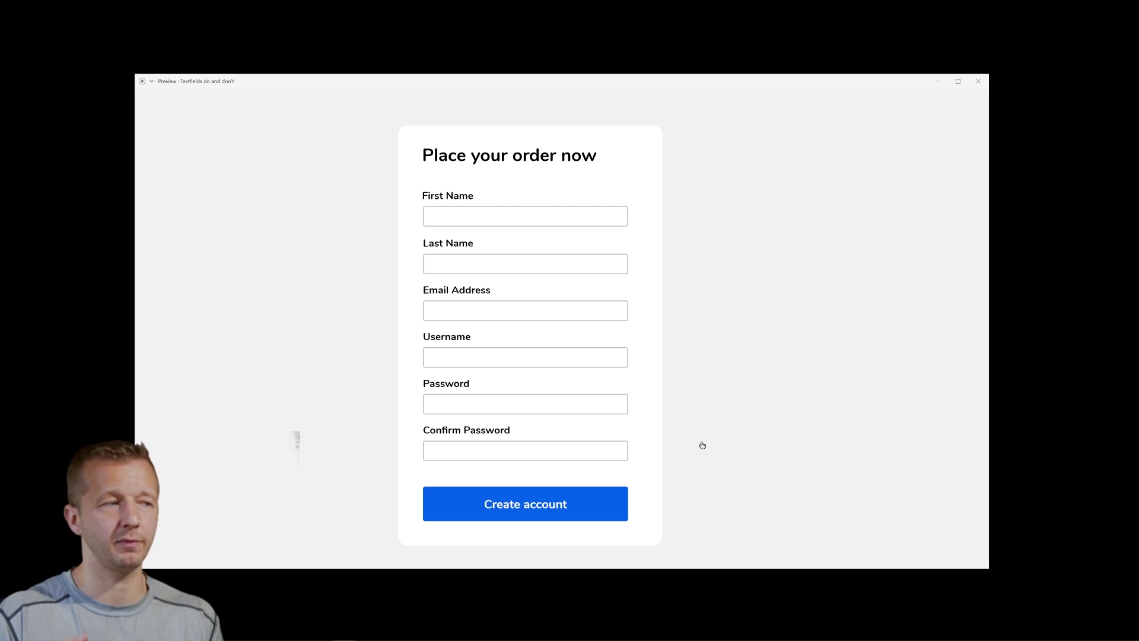
# - Show the two-step sign-up form, go to its Profile step, then advance to the single-page versus two-step comparison
pyautogui.press('Right')
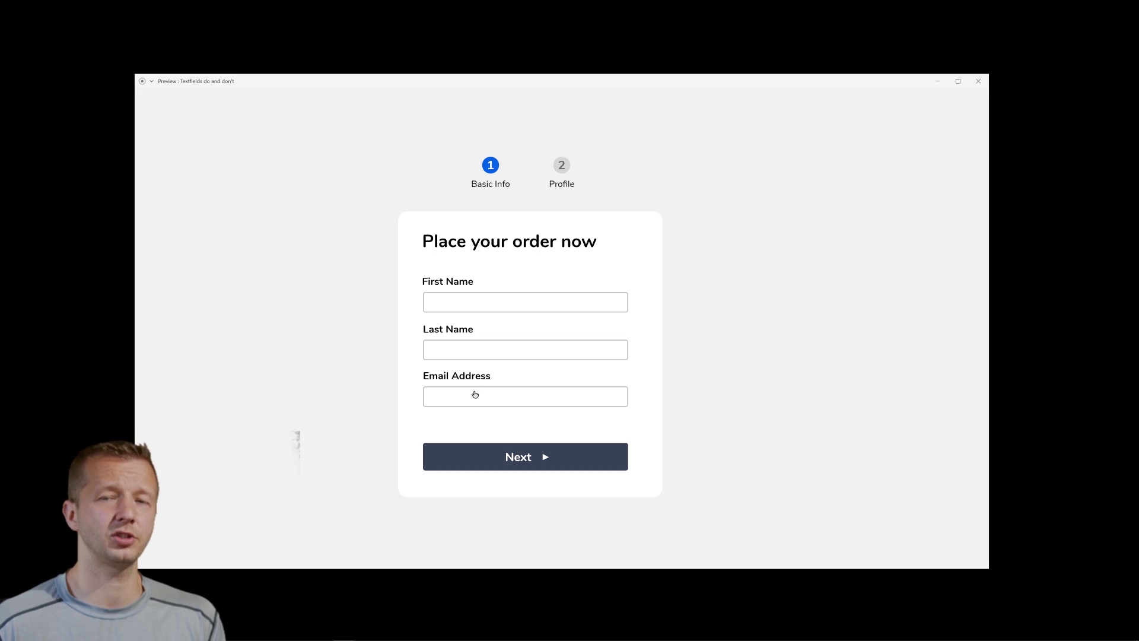
pyautogui.click(543, 456)
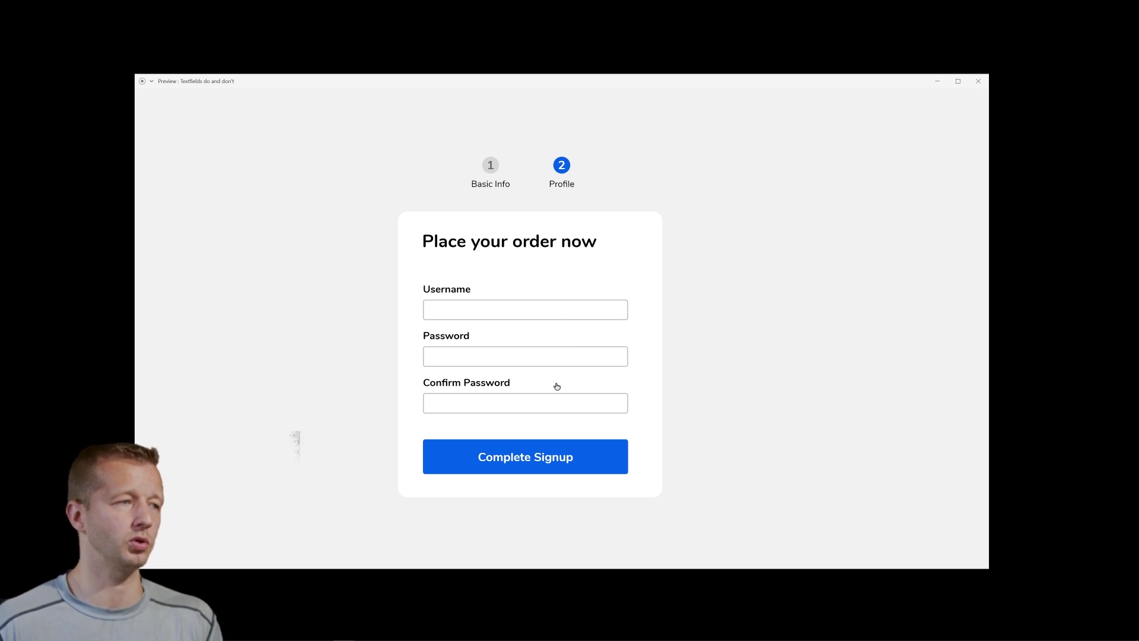
pyautogui.press('Right')
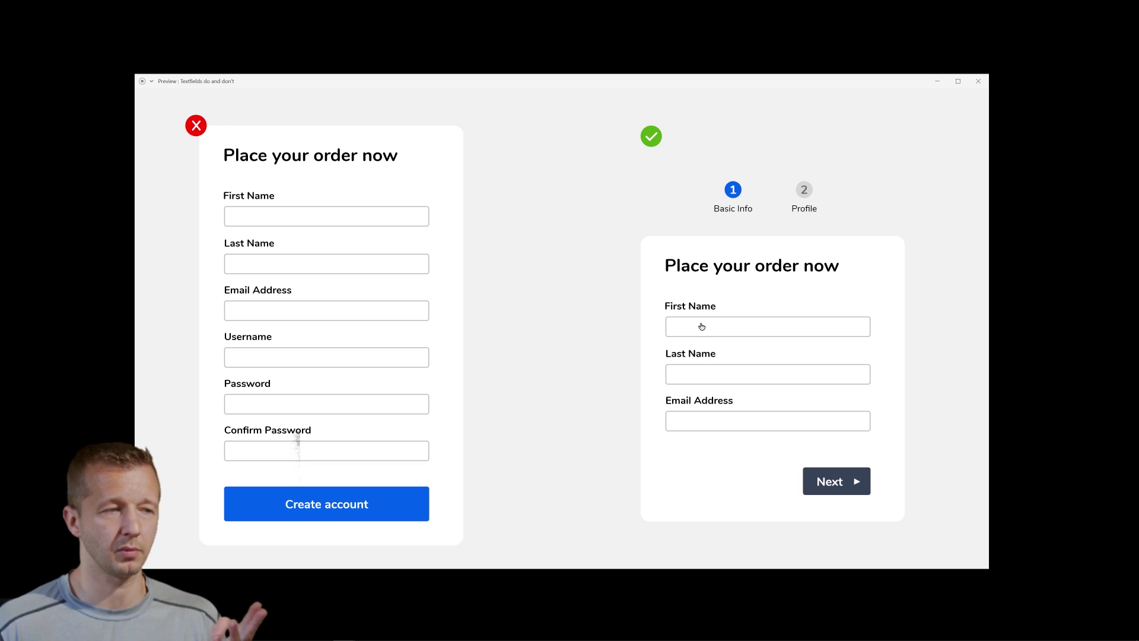
# - Advance to the next order-form artboard to show the field-grouping comparison, then switch to the Chrome Kontakt page
pyautogui.press('Right')
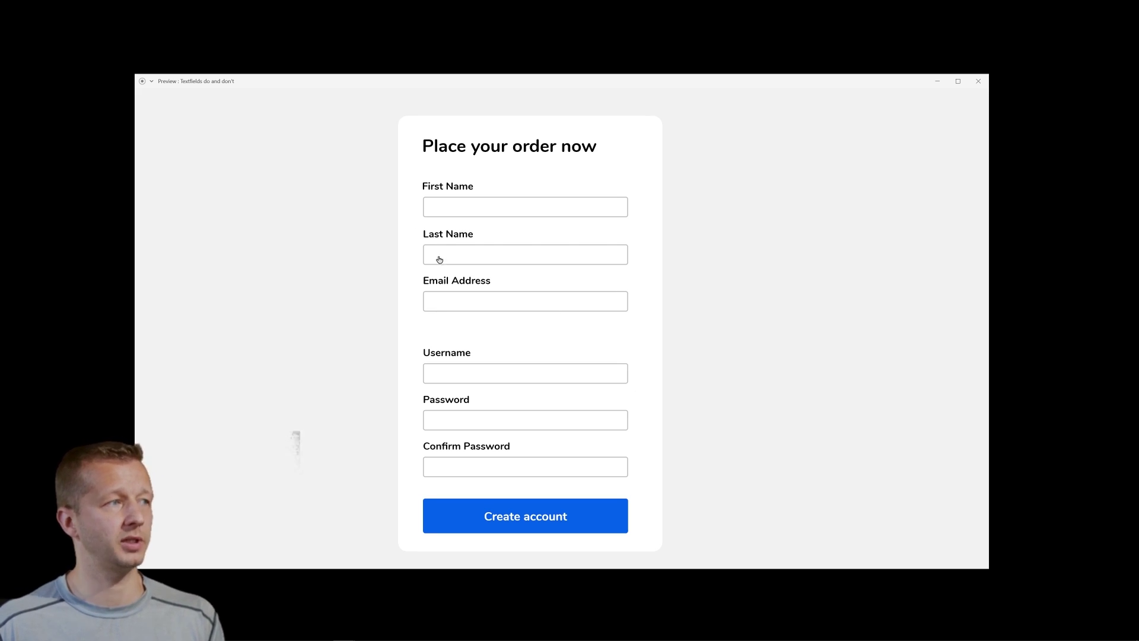
pyautogui.click(453, 374)
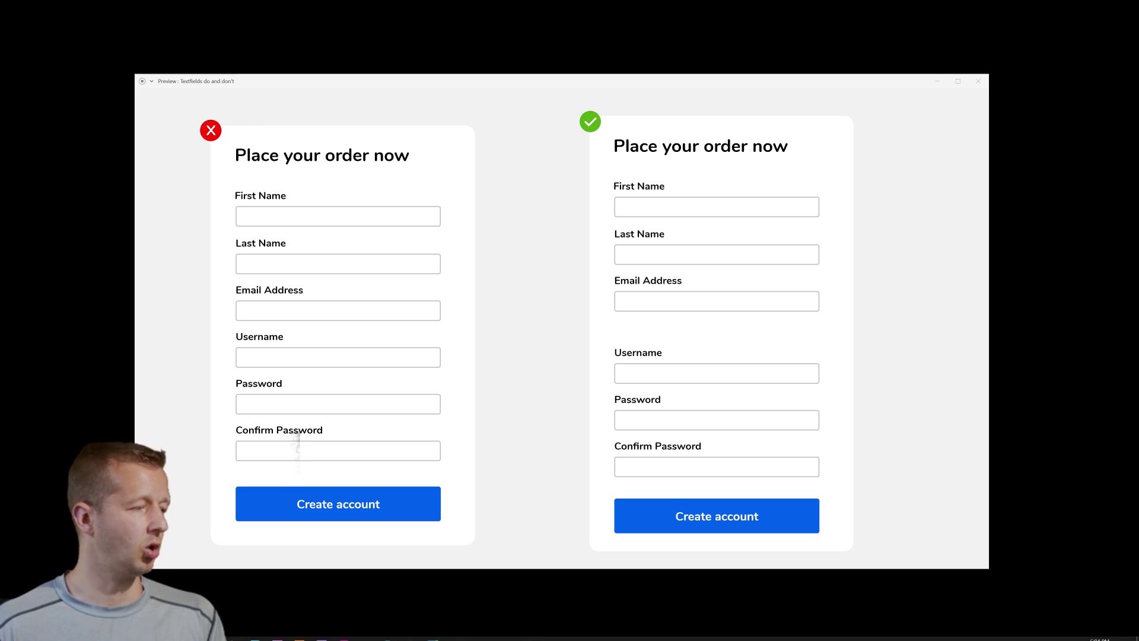
pyautogui.click(299, 628)
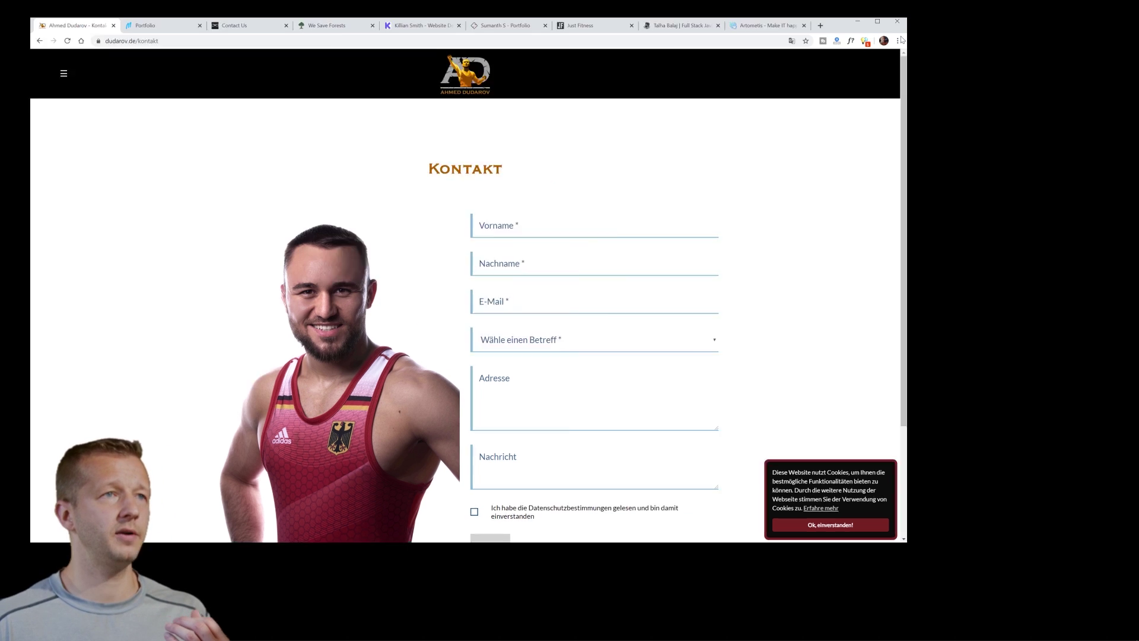
# - Maximize Chrome and enter 'sdfasdf' in the Kontakt form's Vorname field, leaving Nachname blank
pyautogui.click(877, 21)
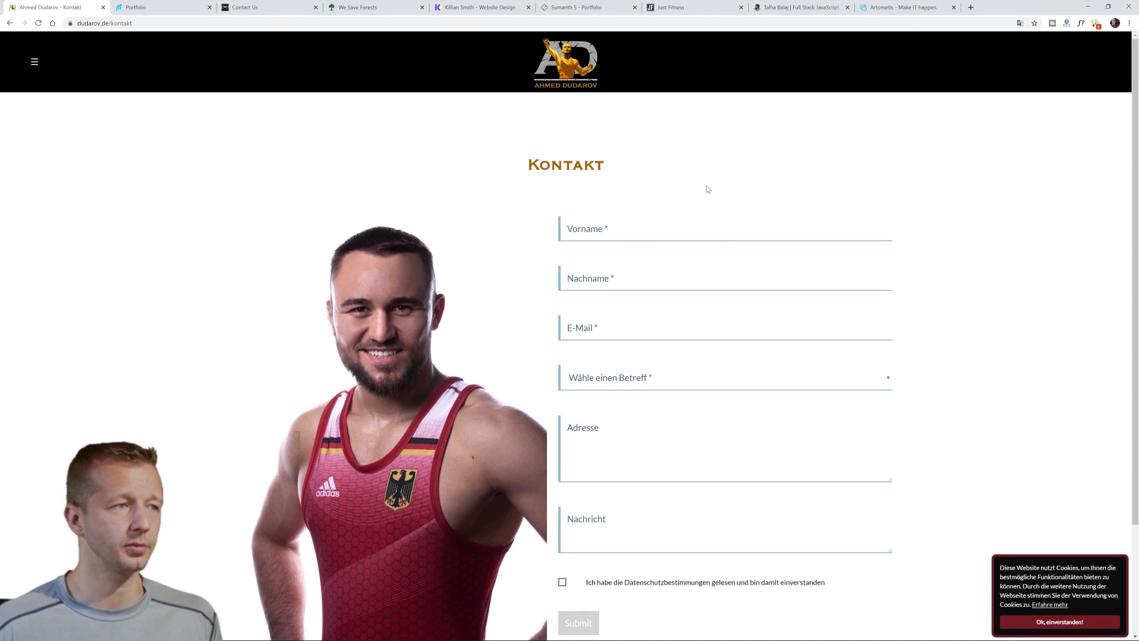
pyautogui.click(613, 229)
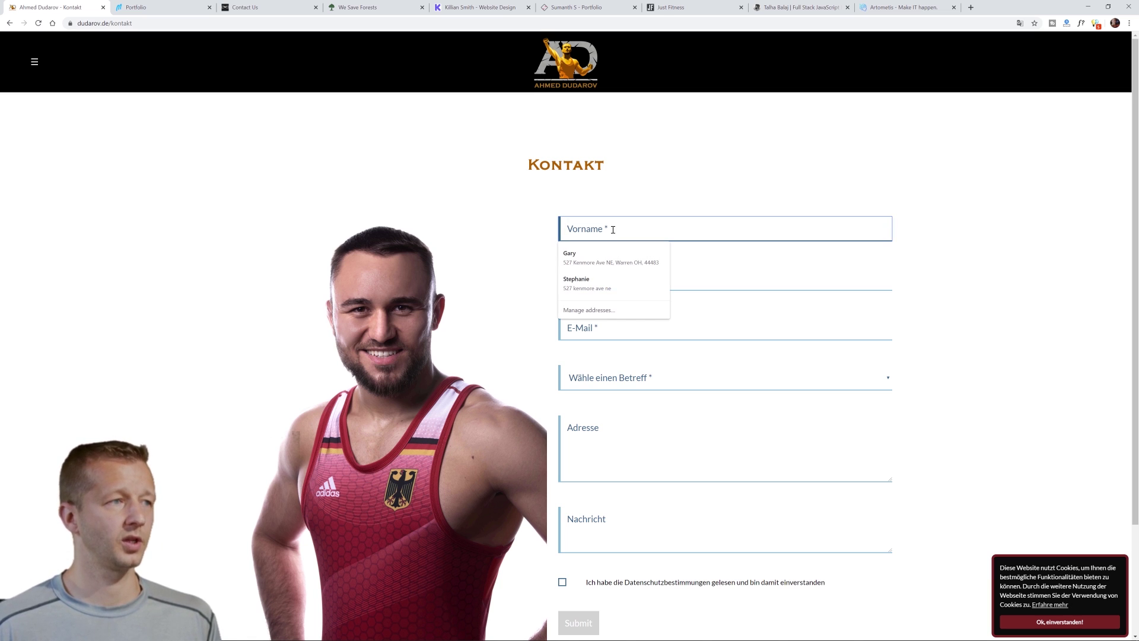
pyautogui.click(534, 233)
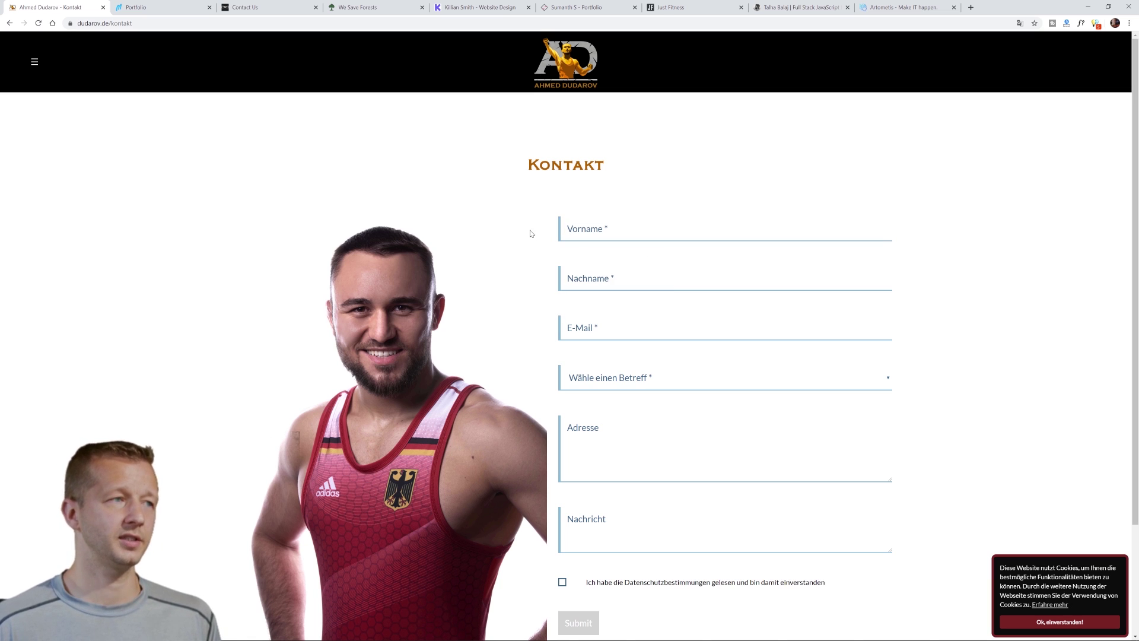
pyautogui.click(638, 233)
pyautogui.write('sdfasdf')
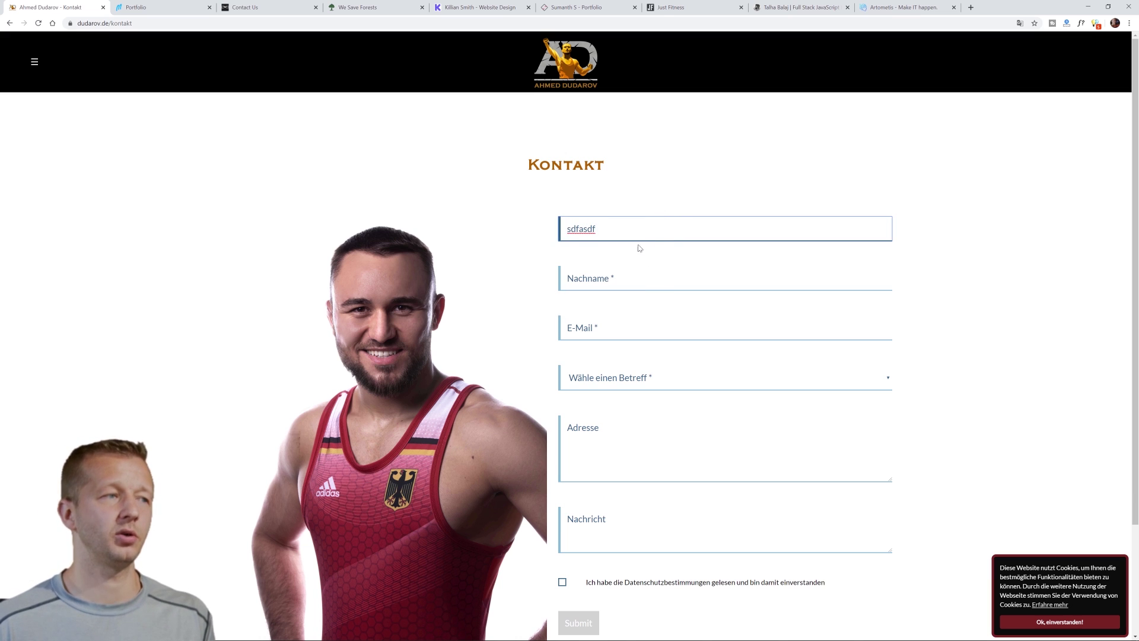
pyautogui.click(623, 280)
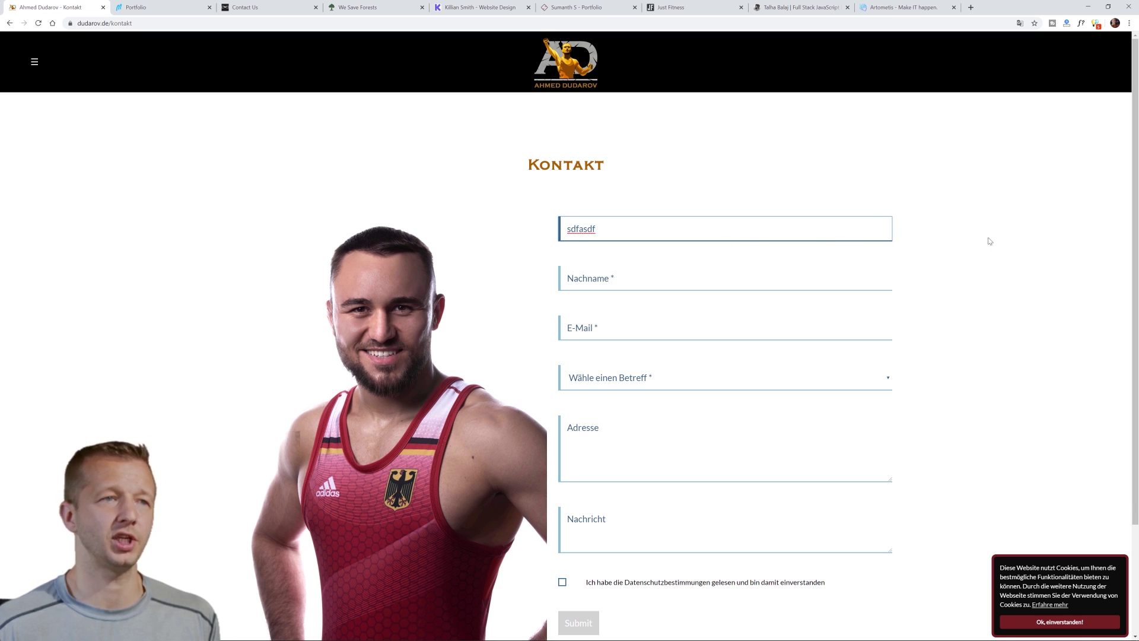
pyautogui.click(949, 329)
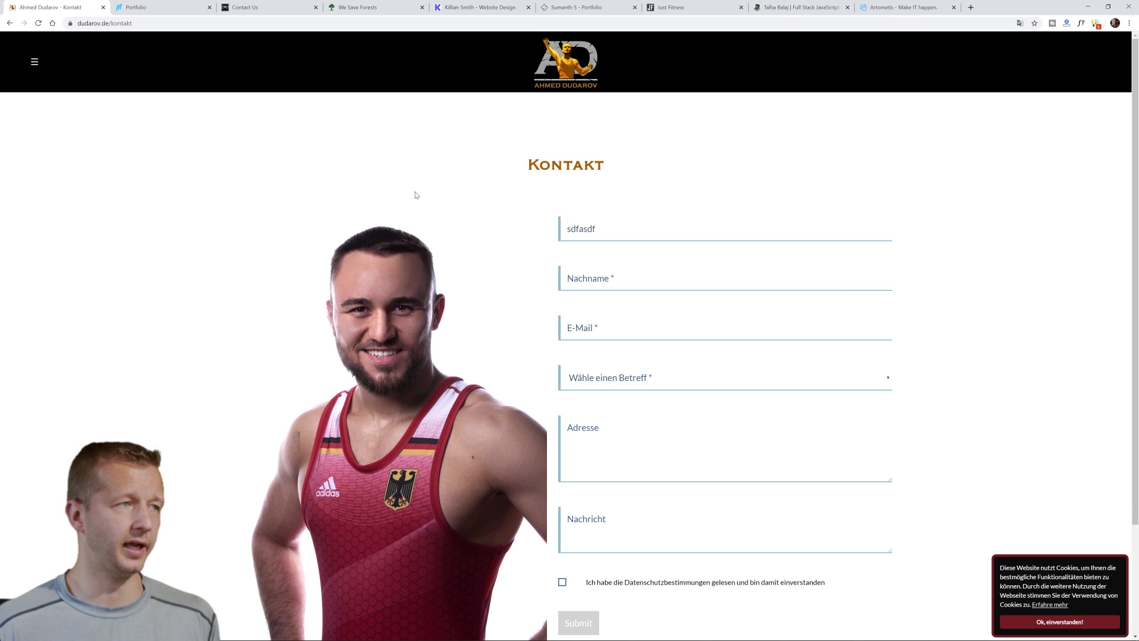
# - Close the Kontakt and Portfolio tabs so the Sristi Tex Pack Contact Us page shows
pyautogui.click(104, 8)
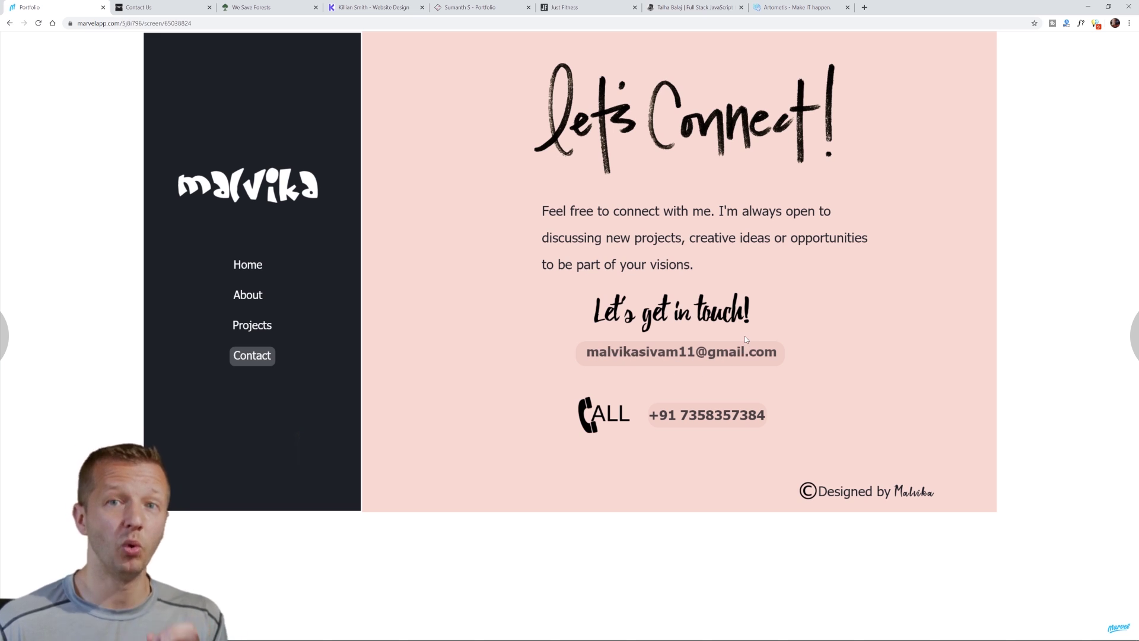
pyautogui.click(102, 7)
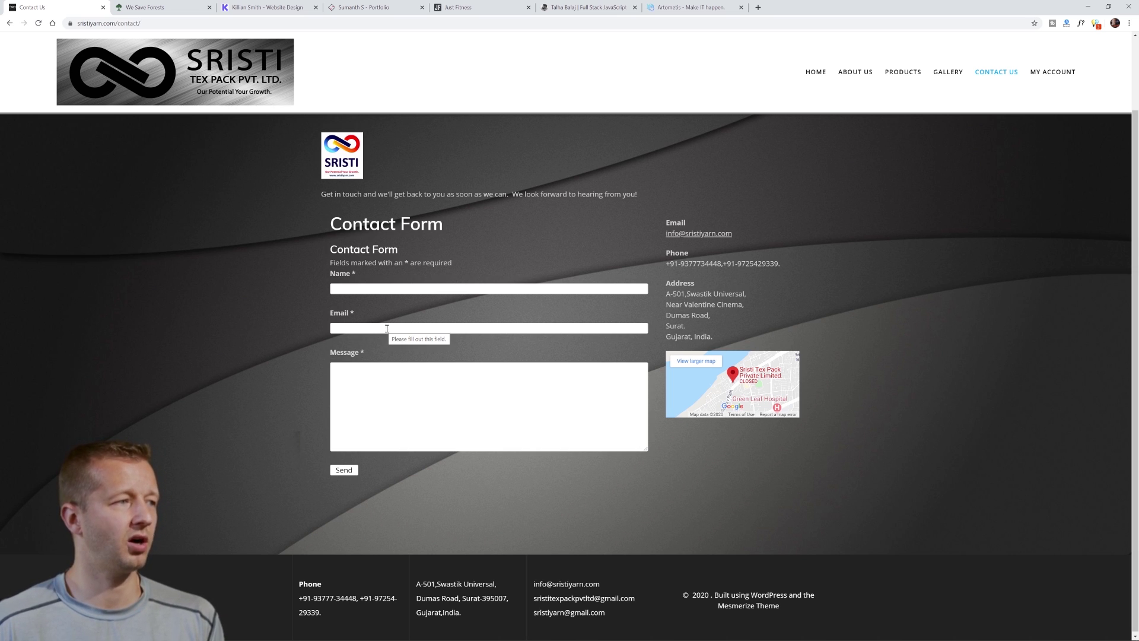
pyautogui.click(381, 290)
pyautogui.write('dfgsdfgh')
pyautogui.click(284, 324)
pyautogui.click(417, 290)
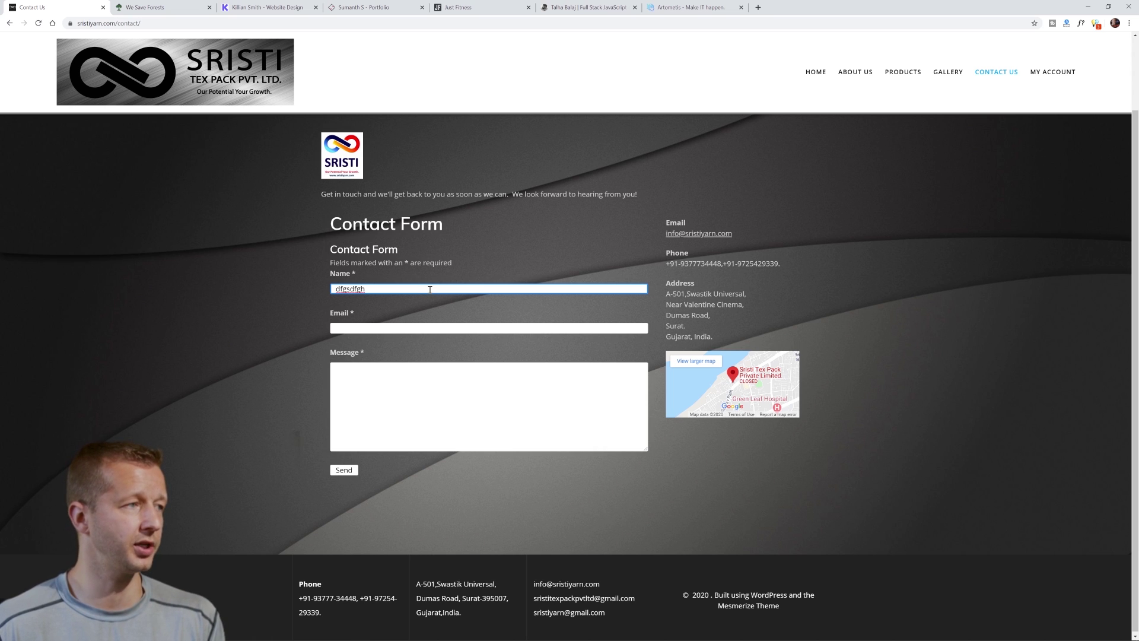
pyautogui.moveTo(374, 289); pyautogui.dragTo(320, 291)
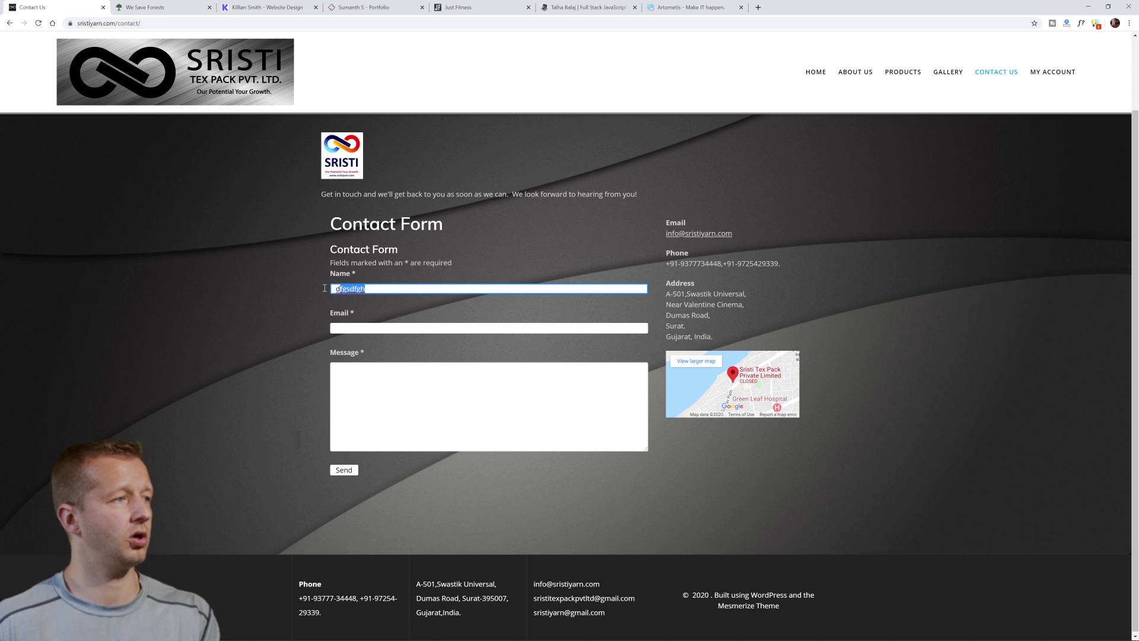
pyautogui.press('BackSpace')
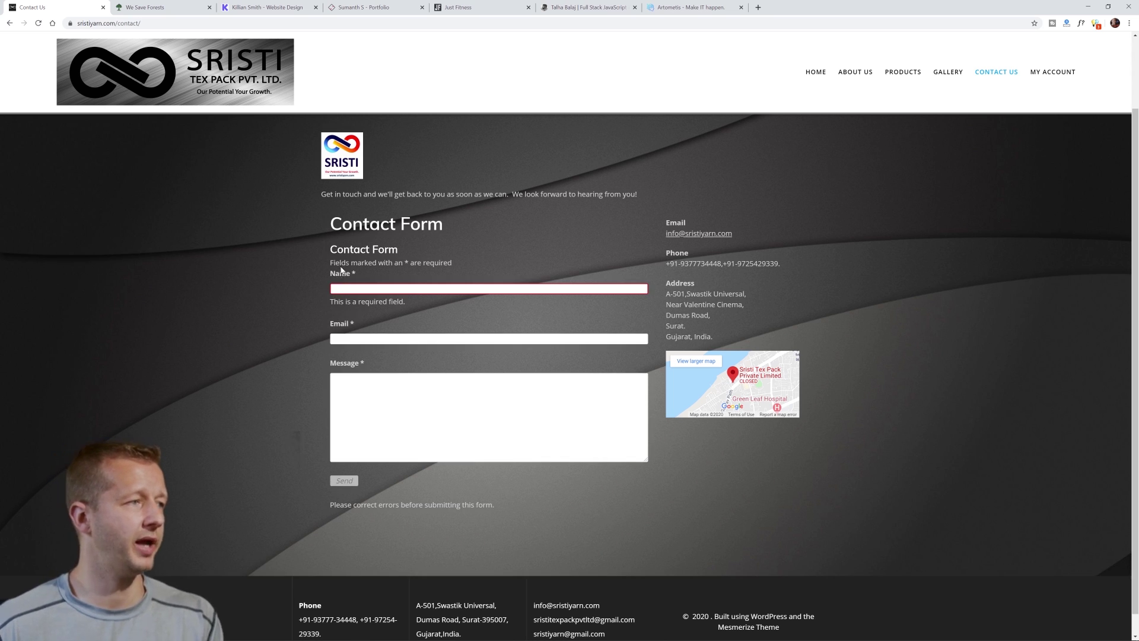
pyautogui.moveTo(330, 226); pyautogui.dragTo(443, 226)
pyautogui.moveTo(330, 249); pyautogui.dragTo(446, 251)
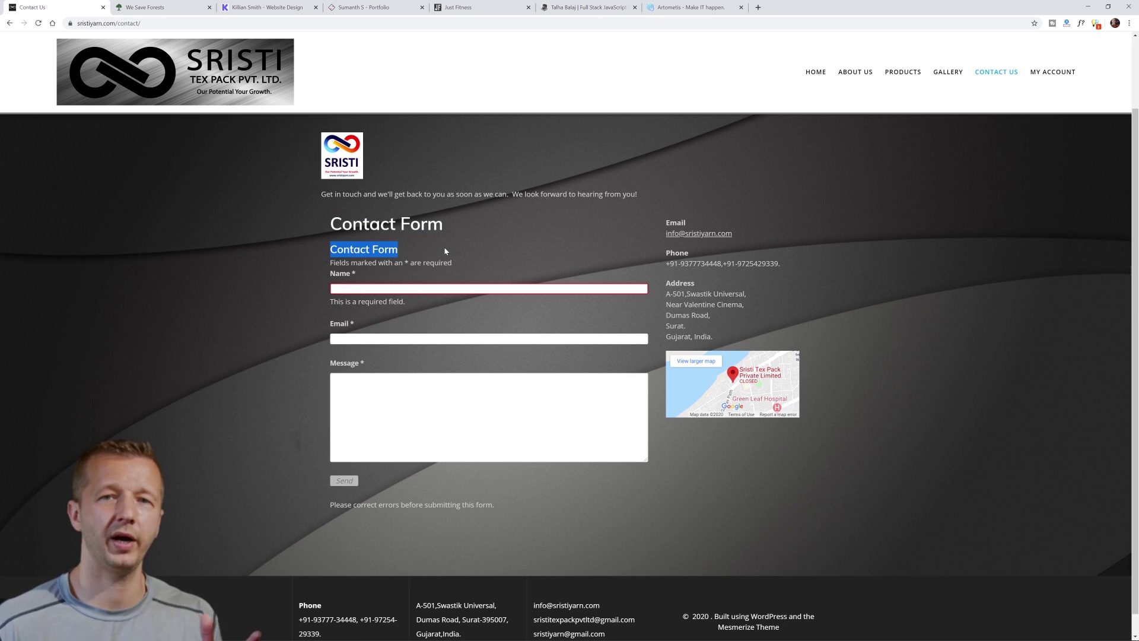
pyautogui.click(333, 265)
pyautogui.moveTo(331, 250); pyautogui.dragTo(398, 250)
pyautogui.click(325, 262)
pyautogui.moveTo(330, 262); pyautogui.dragTo(454, 262)
pyautogui.click(364, 280)
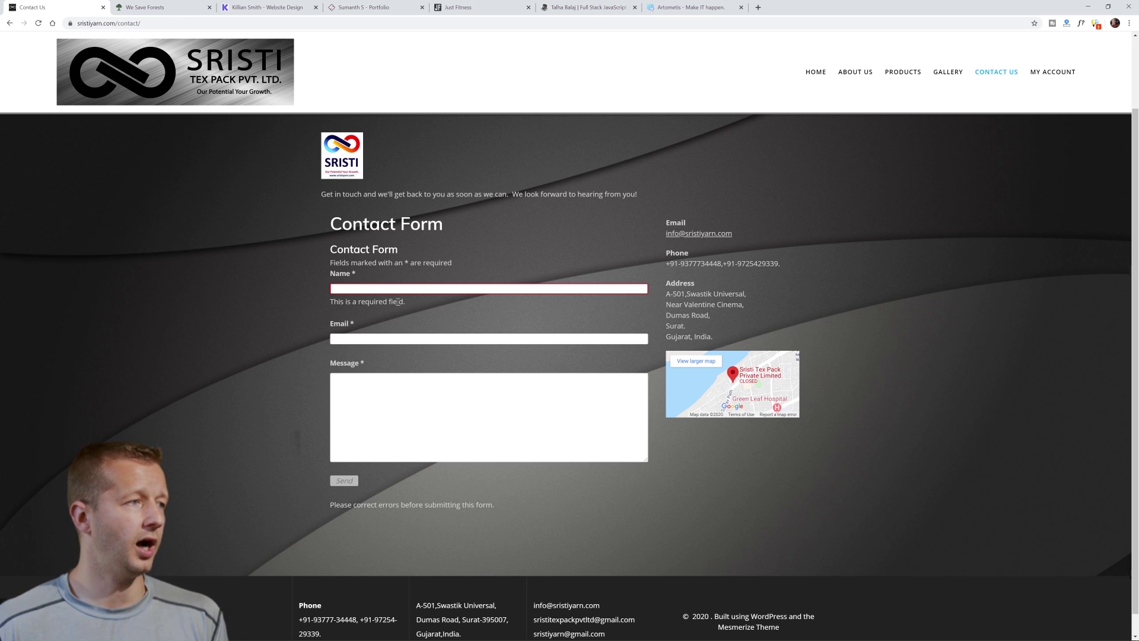
pyautogui.click(375, 340)
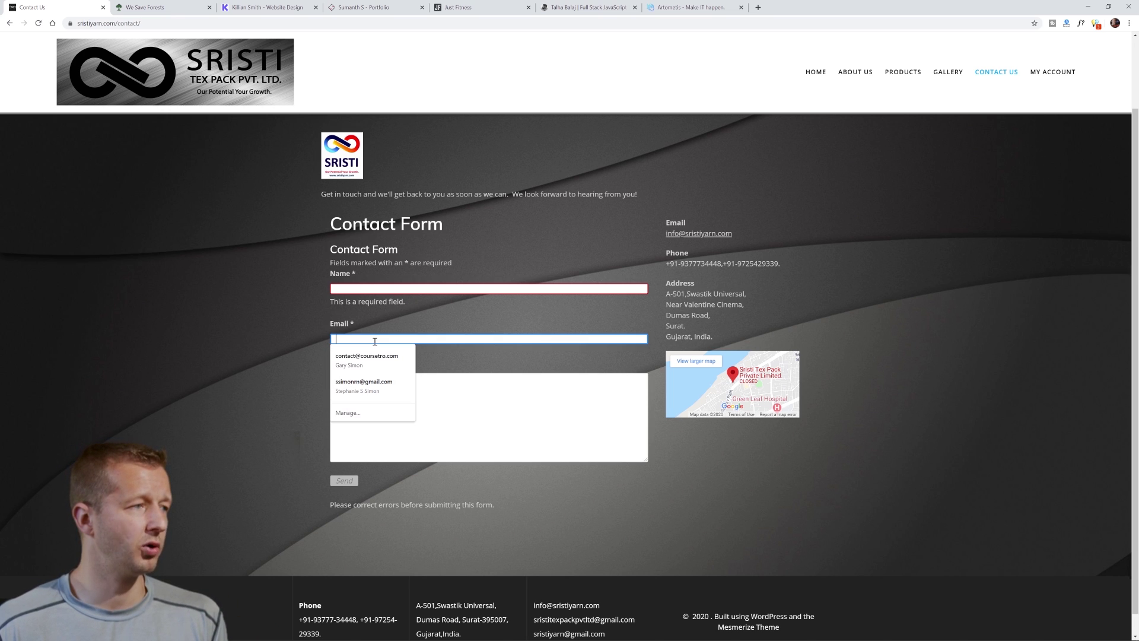
pyautogui.click(403, 328)
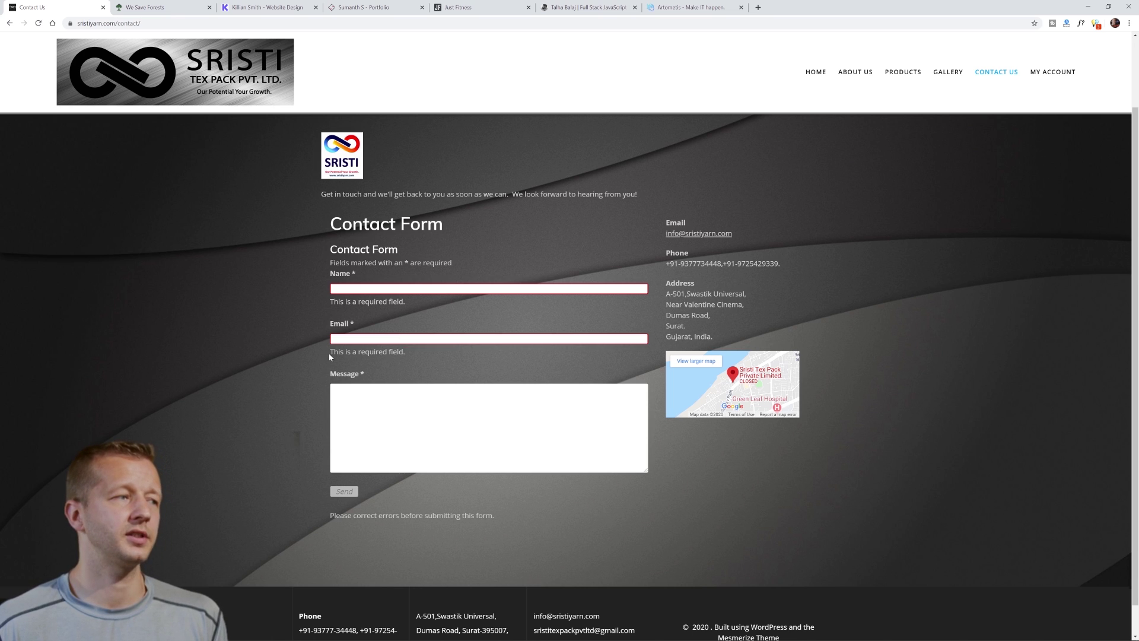
pyautogui.moveTo(328, 354); pyautogui.dragTo(405, 353)
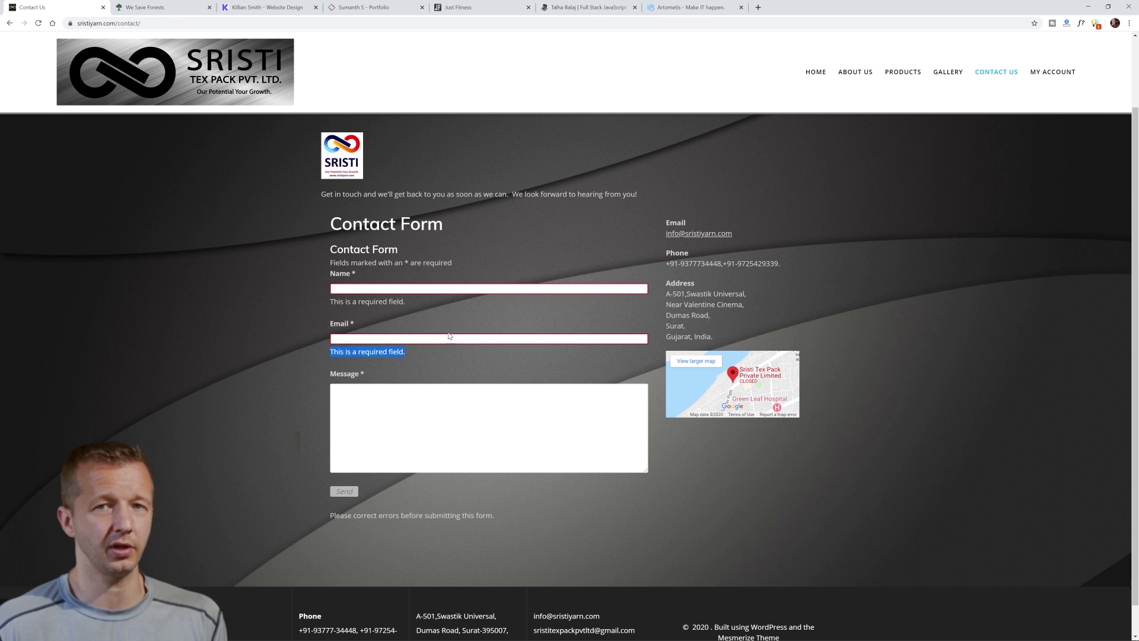
pyautogui.click(462, 315)
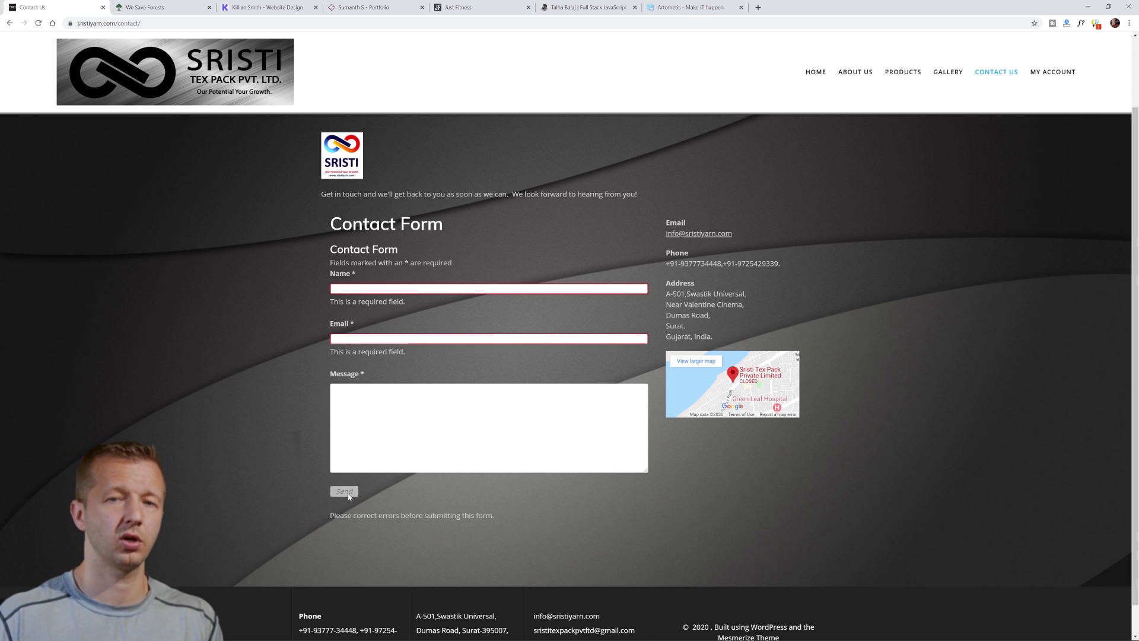
# - Close the Sristi tab, then type 'fgdf' into the We Save Forests Email field and delete it
pyautogui.click(103, 7)
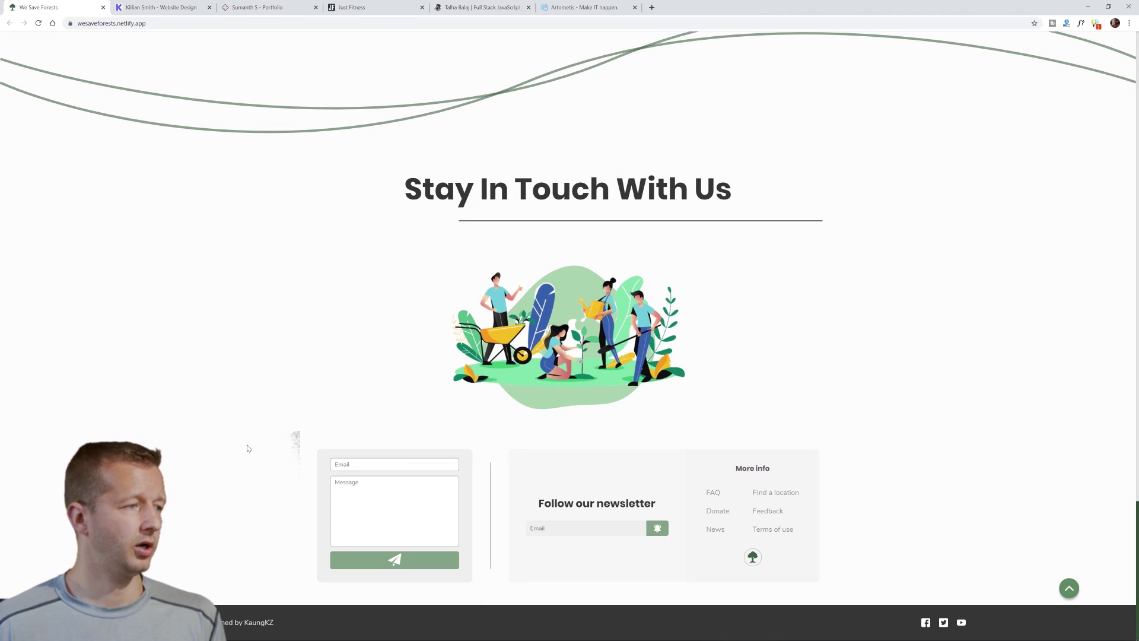
pyautogui.click(364, 465)
pyautogui.write('fgdfgh')
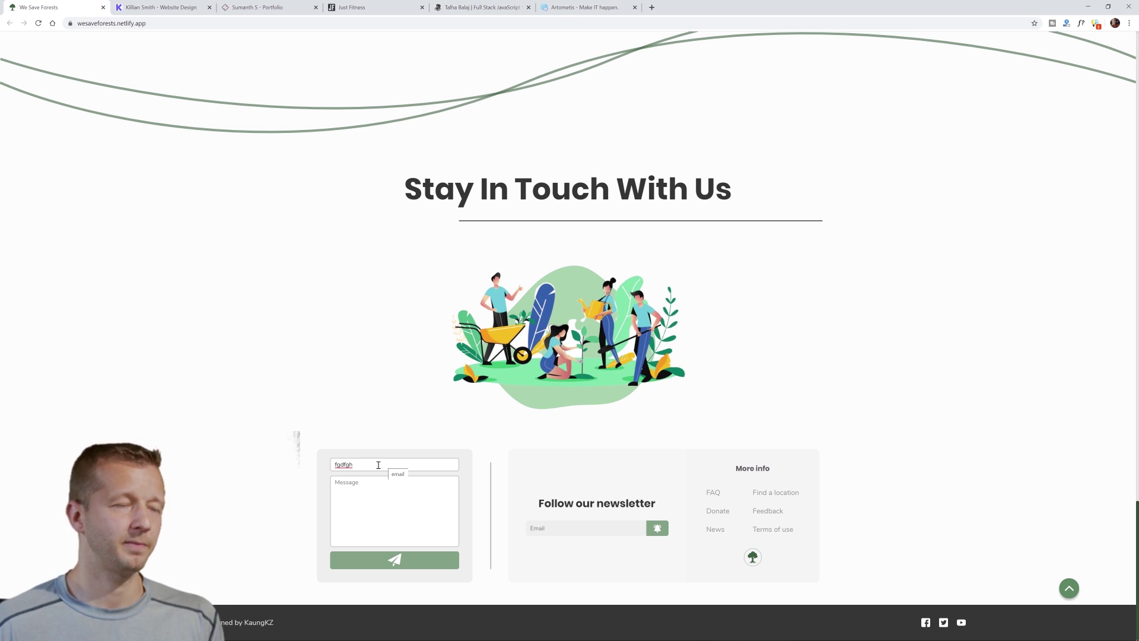
pyautogui.moveTo(378, 465); pyautogui.dragTo(292, 466)
pyautogui.press('BackSpace')
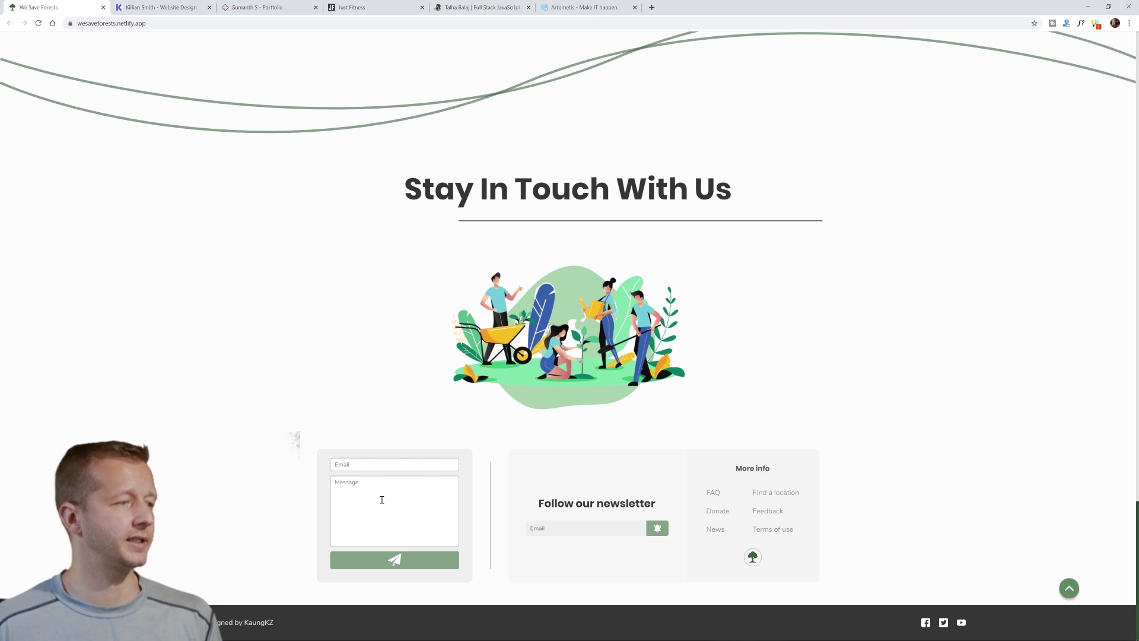
# - Close We Save Forests, type and delete 'vbgnvbnxc' in the next contact form's Name field, then close that tab
pyautogui.click(104, 7)
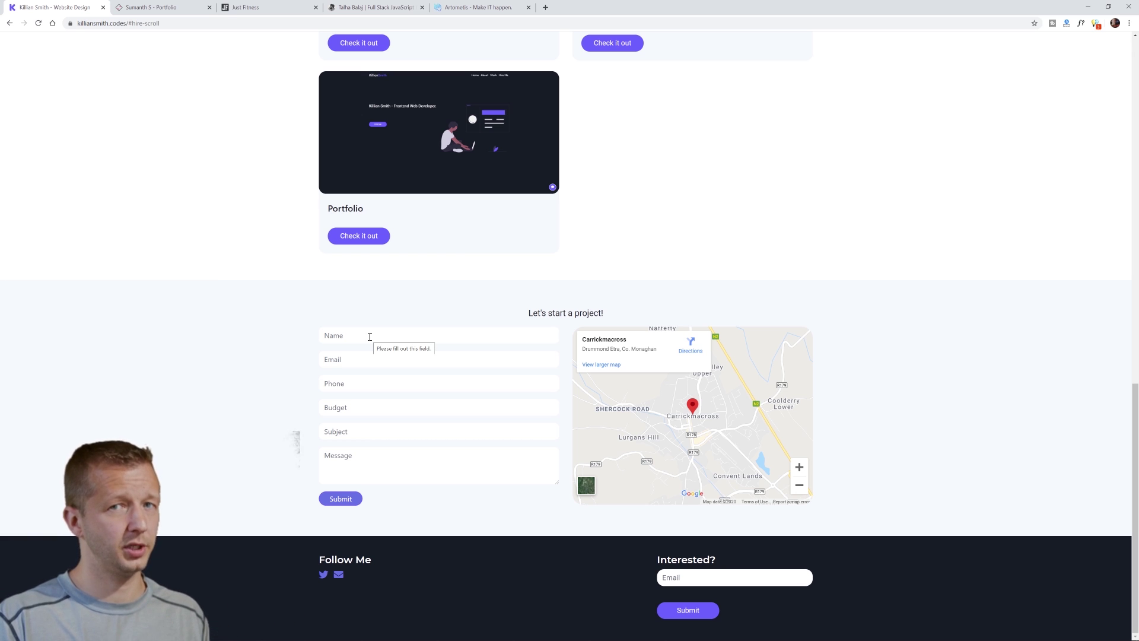
pyautogui.click(383, 336)
pyautogui.write('vbgnvbnxc')
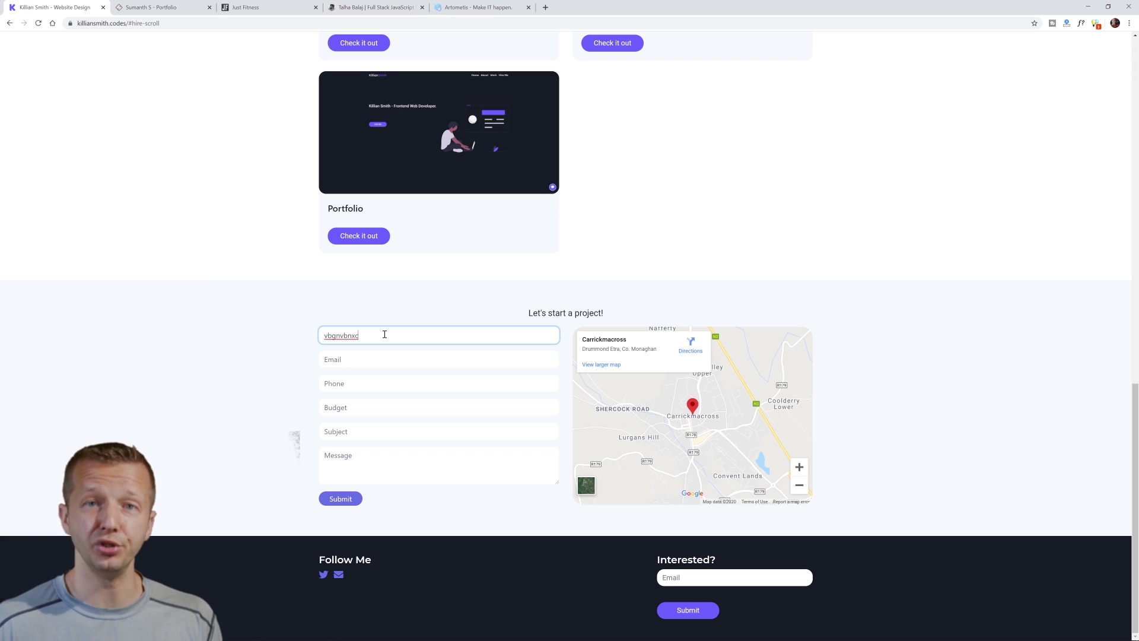
pyautogui.moveTo(384, 334); pyautogui.dragTo(227, 333)
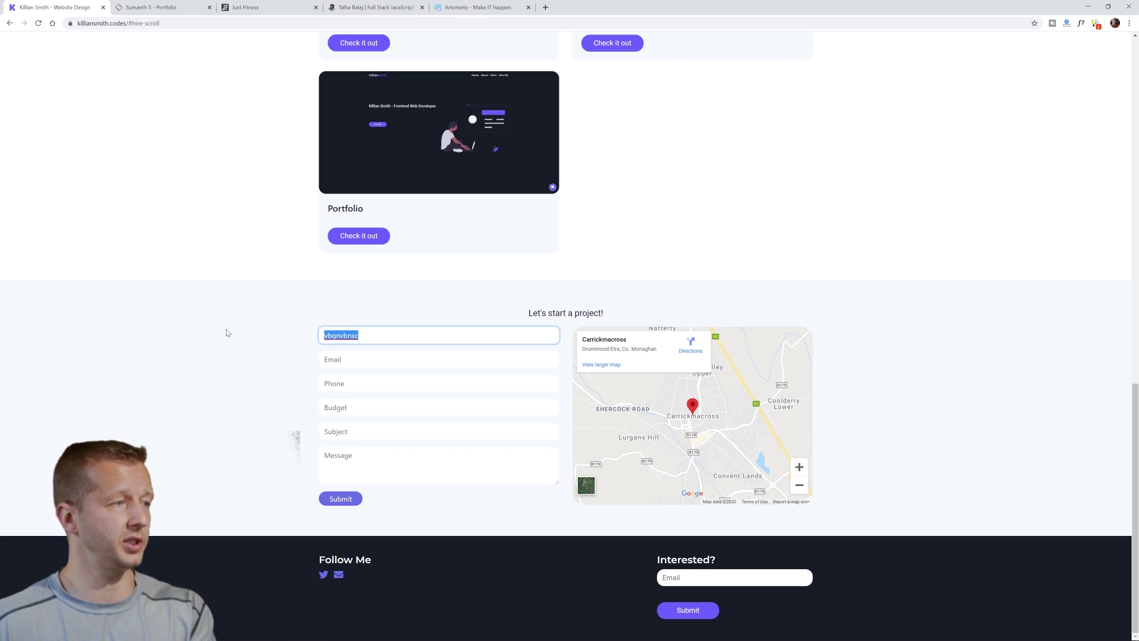
pyautogui.press('BackSpace')
pyautogui.click(226, 332)
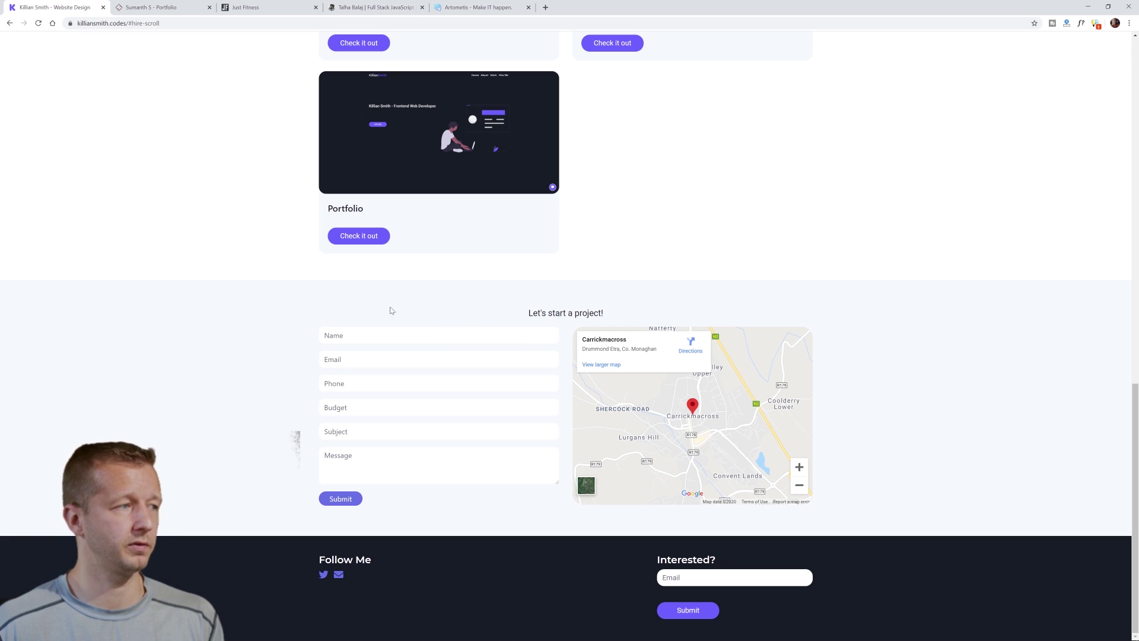
pyautogui.click(119, 9)
# - Close the previous page and zoom in on the portfolio's Keep In Touch form
pyautogui.click(70, 7)
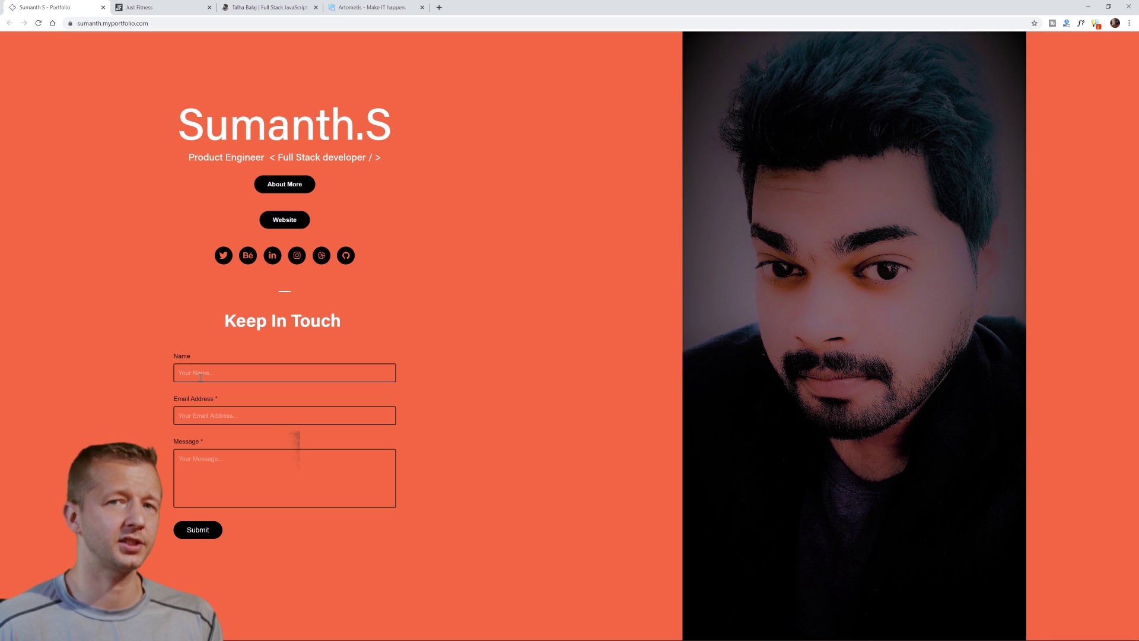
pyautogui.hotkey('ctrl', '+')
pyautogui.hotkey('ctrl', '+')
pyautogui.hotkey('ctrl', '+')
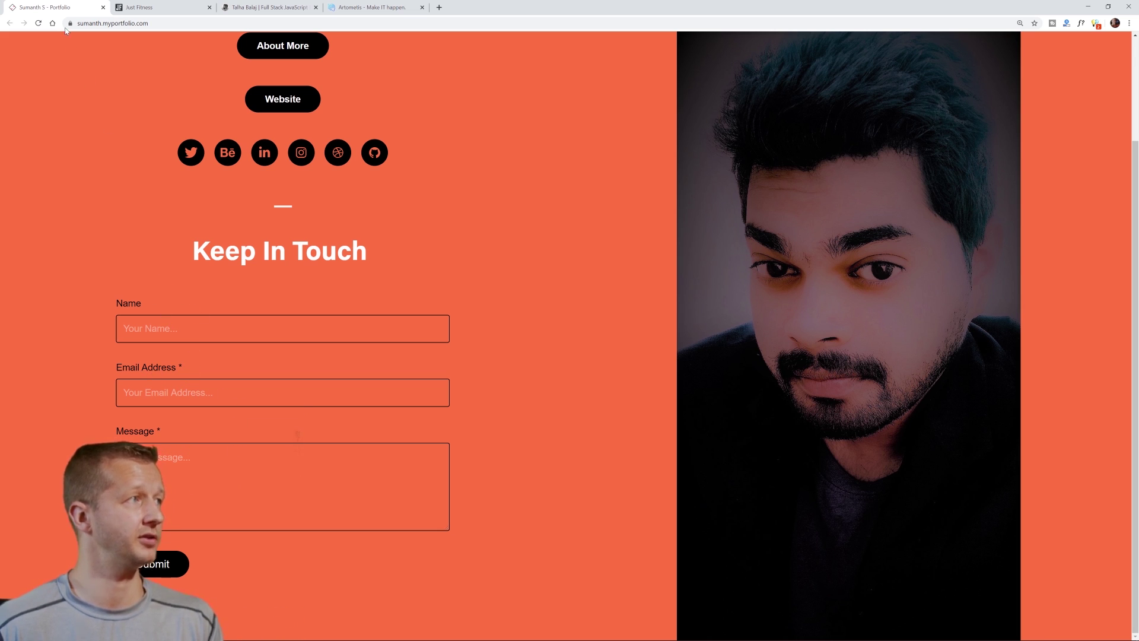
# - Close the portfolio tab, scroll to the Just Fitness footer, and zoom to 200% on the mailing-list form
pyautogui.click(103, 7)
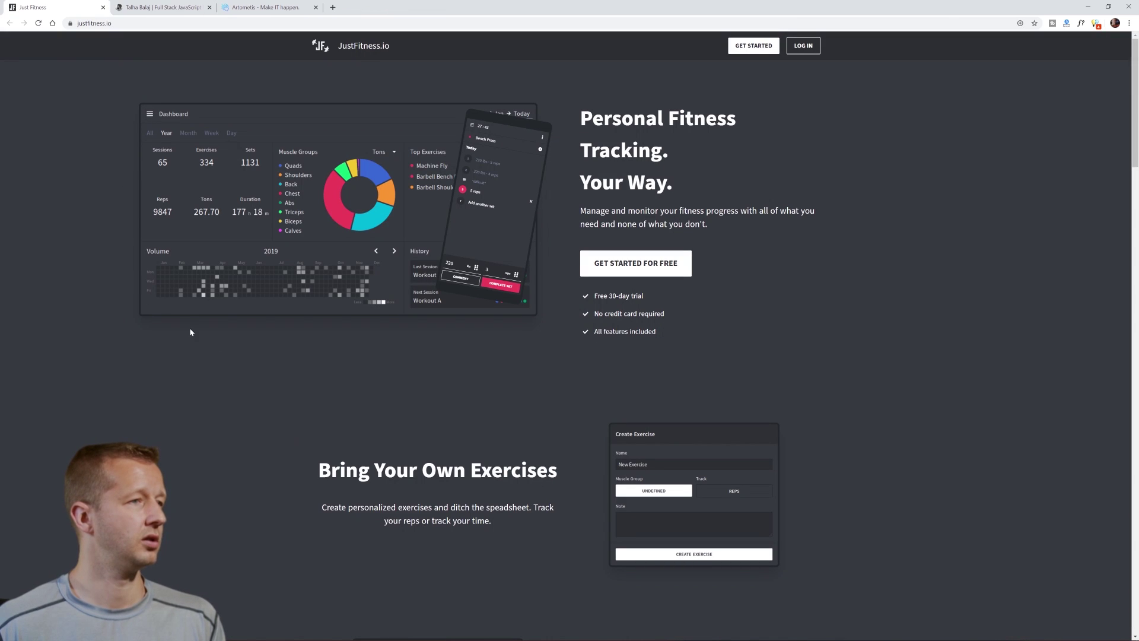
pyautogui.moveTo(1134, 92); pyautogui.dragTo(1100, 582)
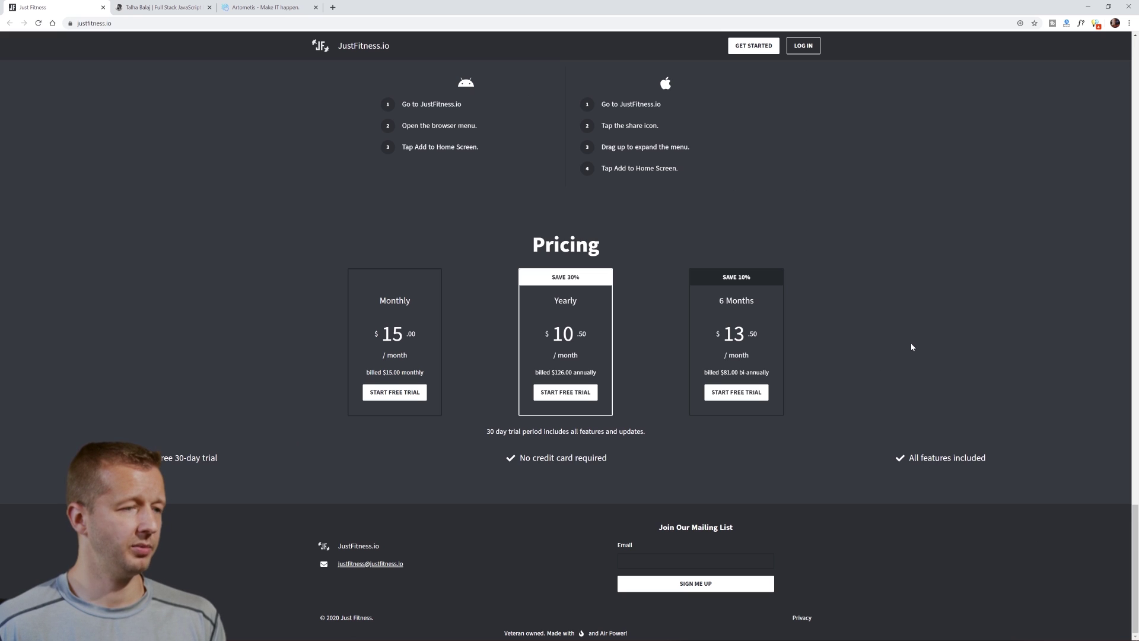
pyautogui.moveTo(658, 527); pyautogui.dragTo(749, 529)
pyautogui.click(748, 530)
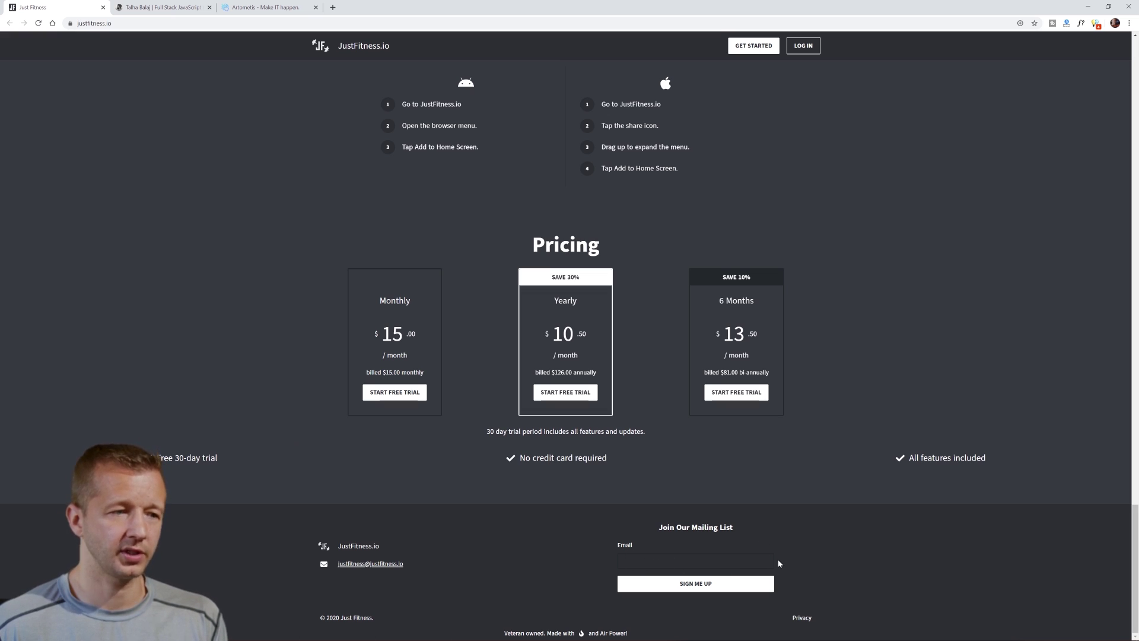
pyautogui.hotkey('ctrl', '+')
pyautogui.hotkey('ctrl', '+')
pyautogui.hotkey('ctrl', '+')
pyautogui.hotkey('ctrl', '+')
pyautogui.hotkey('ctrl', '+')
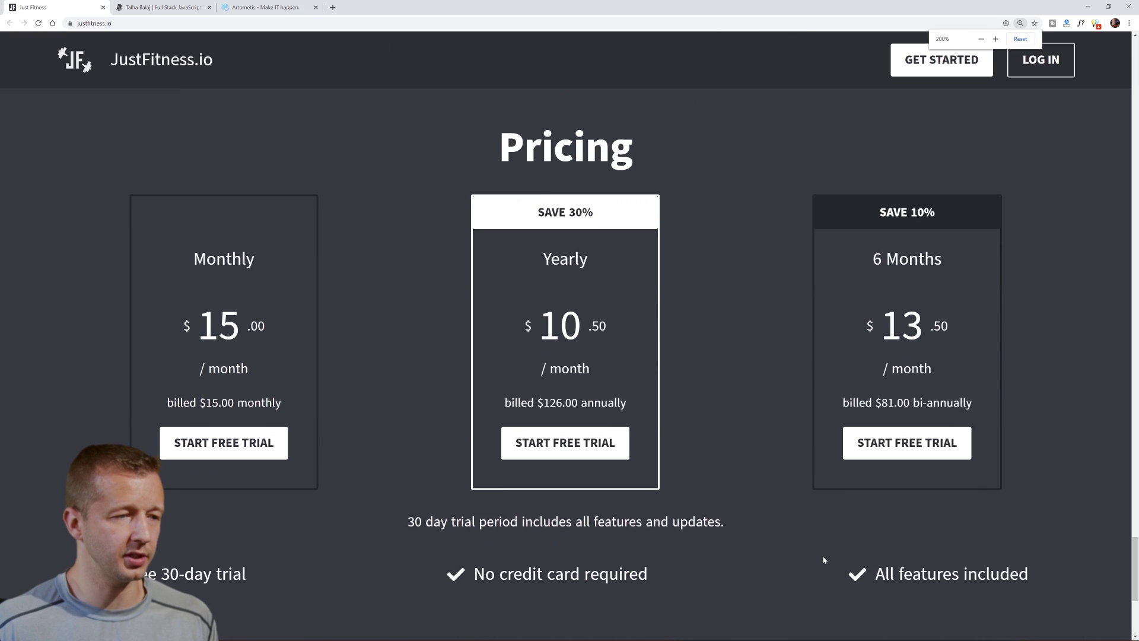
pyautogui.scroll(-5, 822, 558)
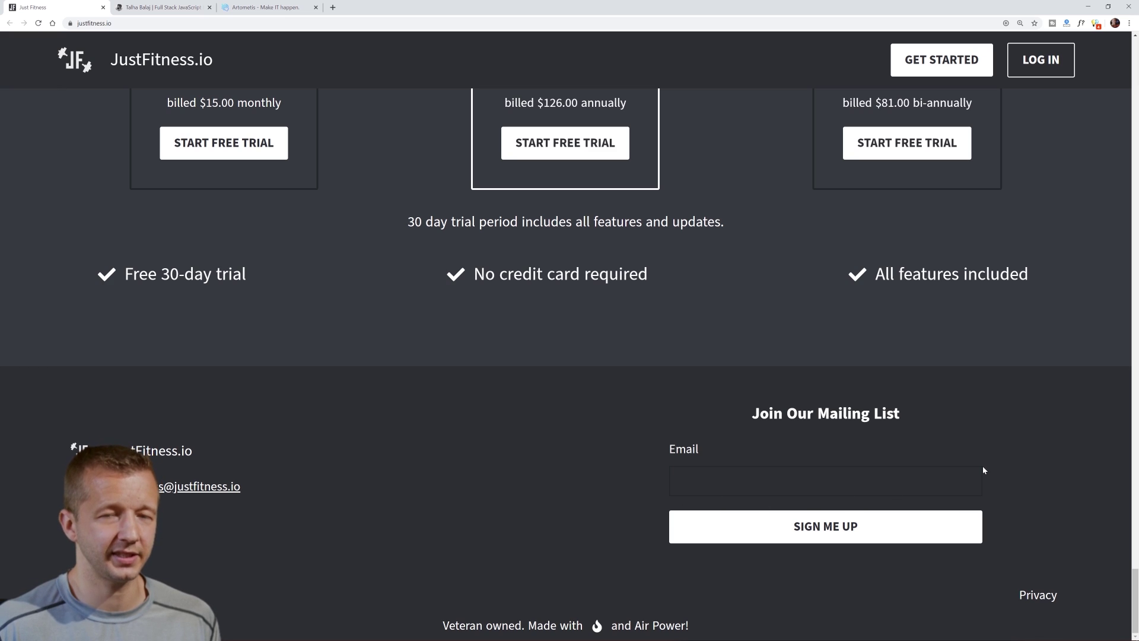
# - Inspect the mailing-list Email input in DevTools and lighten its border-color to #394248
pyautogui.click(932, 489)
pyautogui.press('F12')
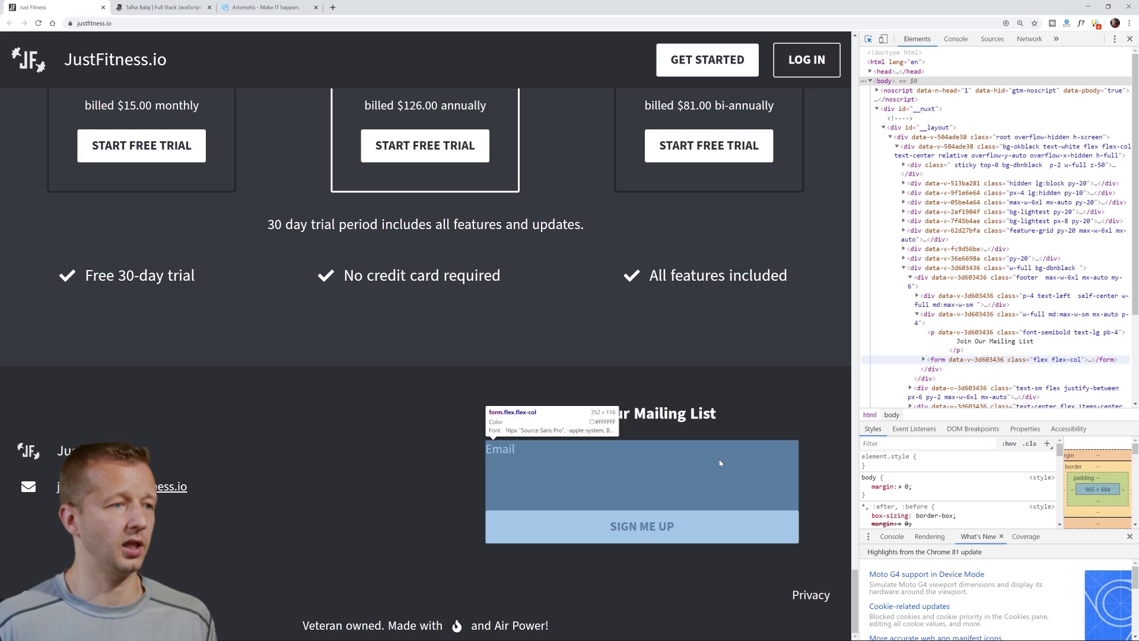
pyautogui.click(719, 472)
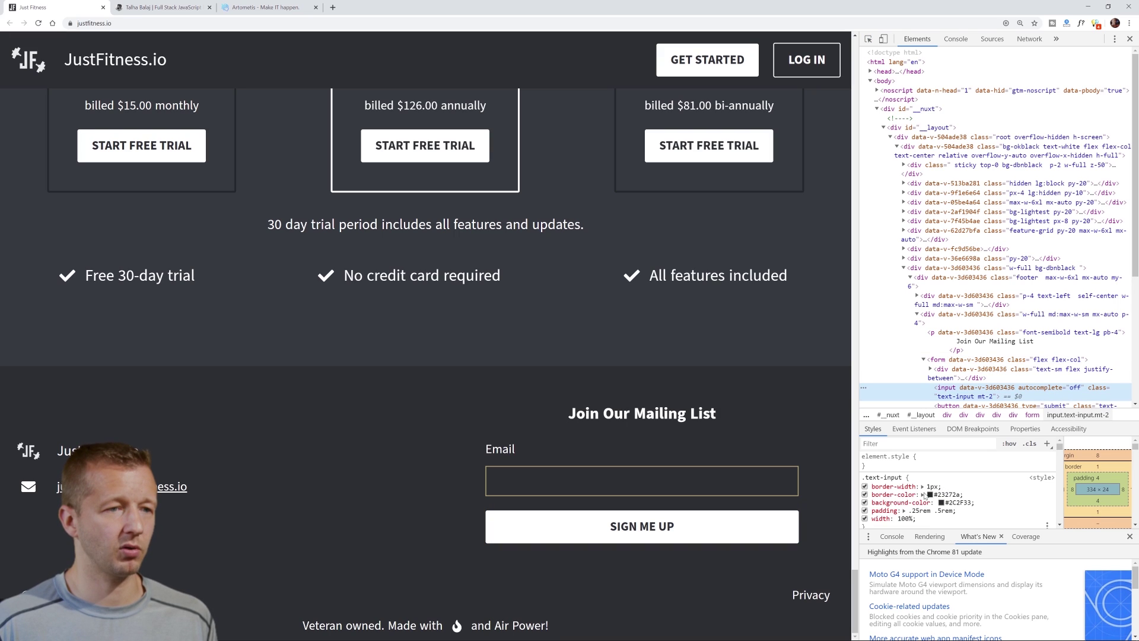
pyautogui.click(930, 494)
pyautogui.click(949, 363)
pyautogui.moveTo(949, 363); pyautogui.dragTo(948, 359)
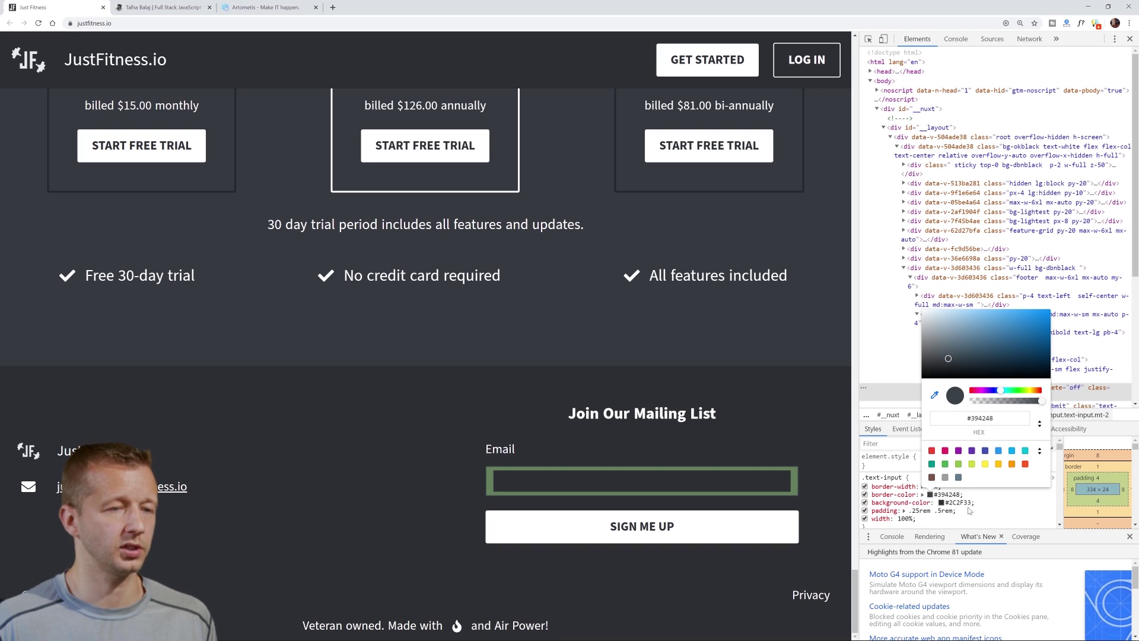
pyautogui.click(924, 504)
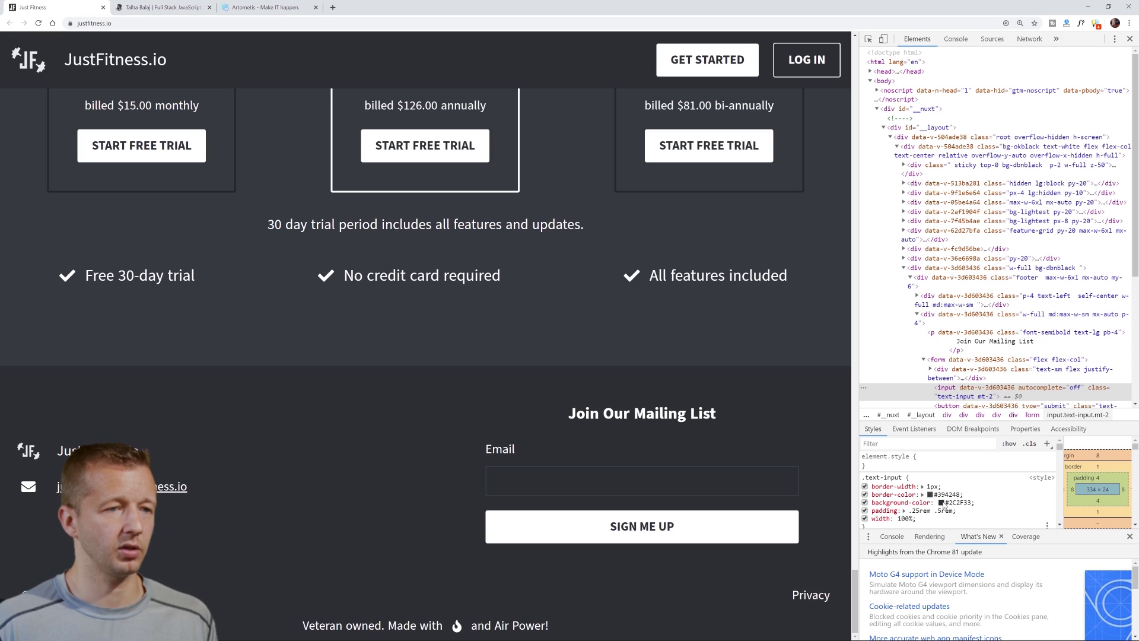
# - Lighten the input's background-color to #43484f and reset the page zoom to 100%
pyautogui.click(941, 503)
pyautogui.moveTo(952, 363); pyautogui.dragTo(953, 365)
pyautogui.click(771, 424)
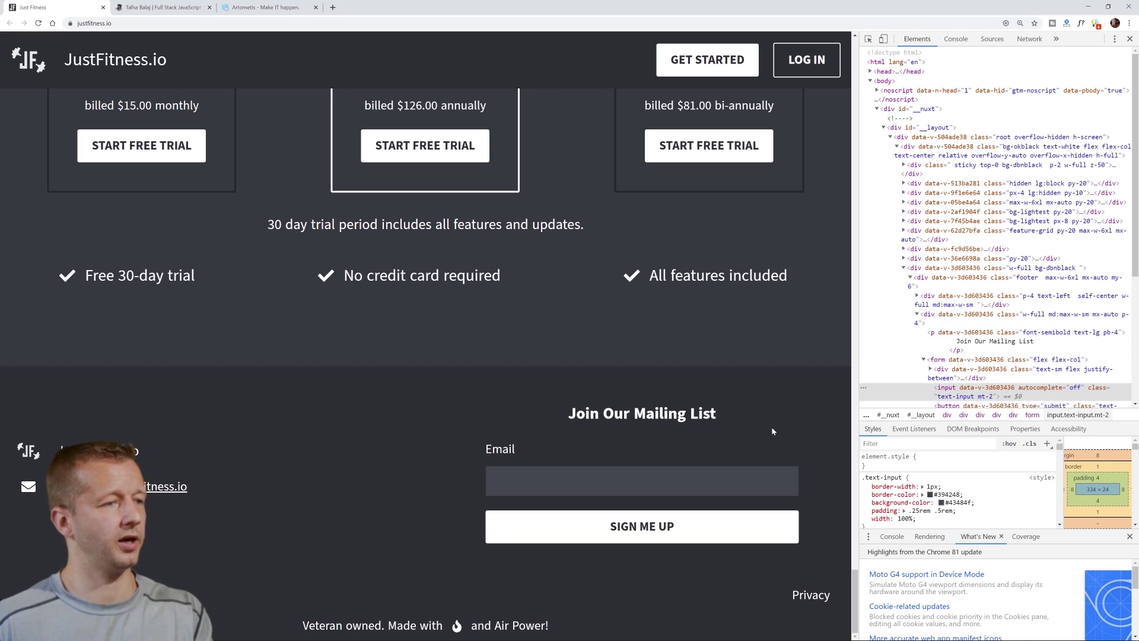
pyautogui.hotkey('ctrl', '0')
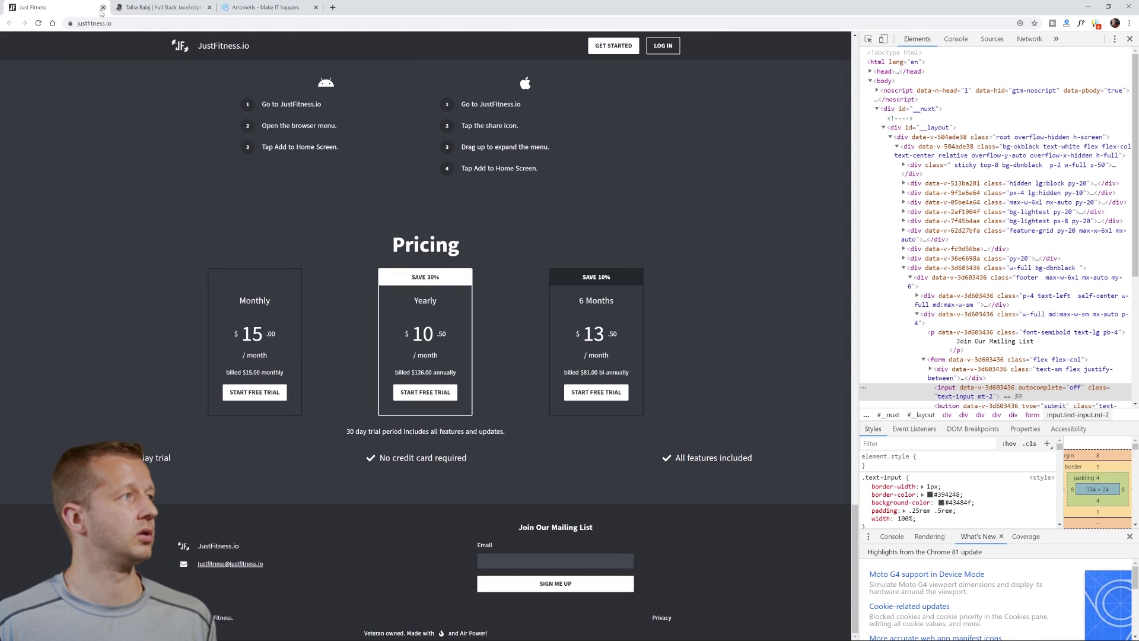
# - Enter dummy name 'xbcndf' and email 'zdfxgd' in the portfolio contact form, then close its tab
pyautogui.click(103, 7)
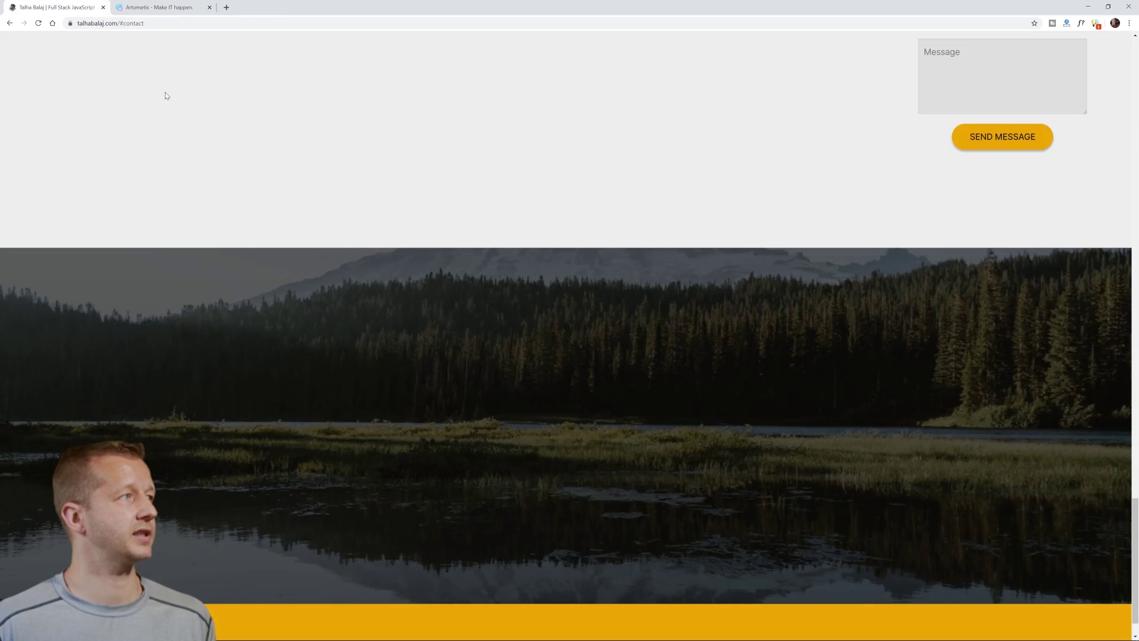
pyautogui.scroll(5, 773, 328)
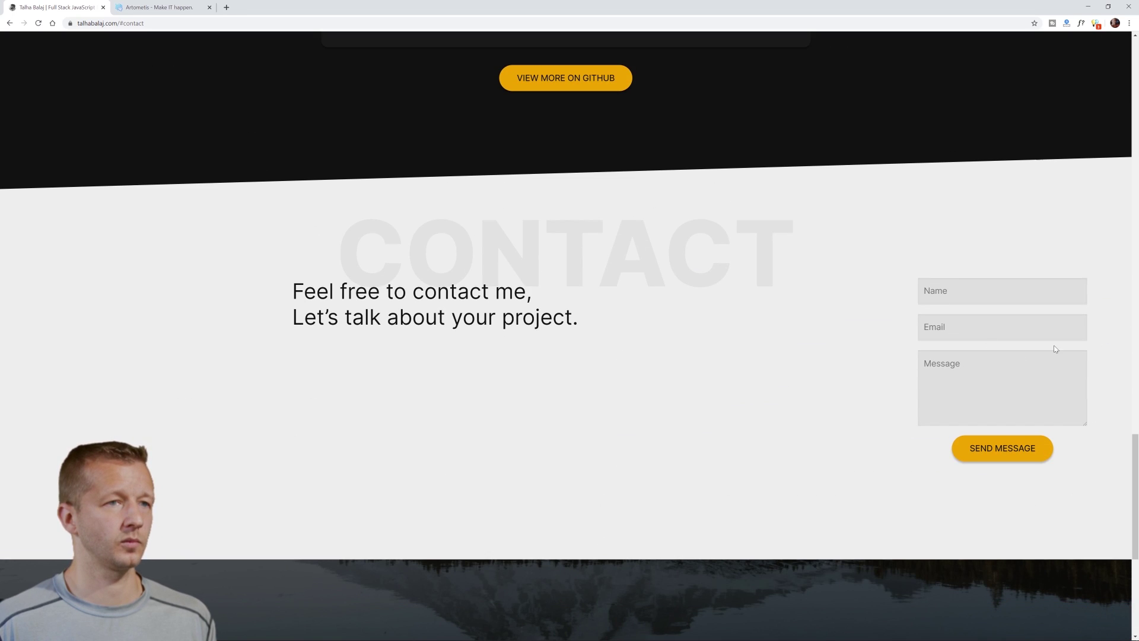
pyautogui.scroll(1, 1064, 334)
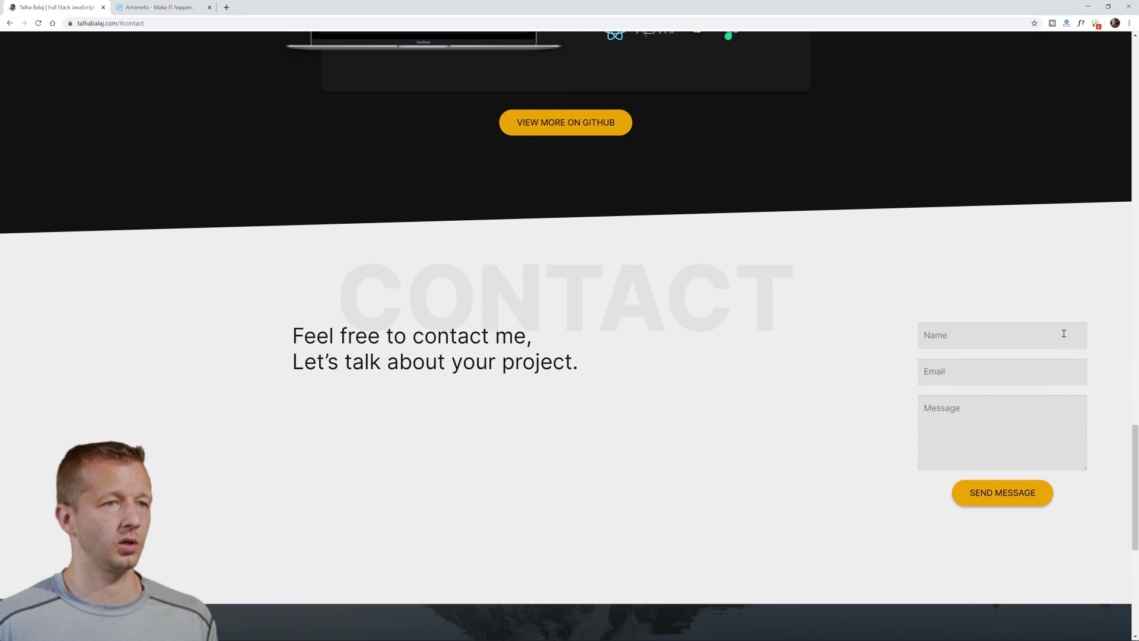
pyautogui.click(972, 337)
pyautogui.write('xbcndf')
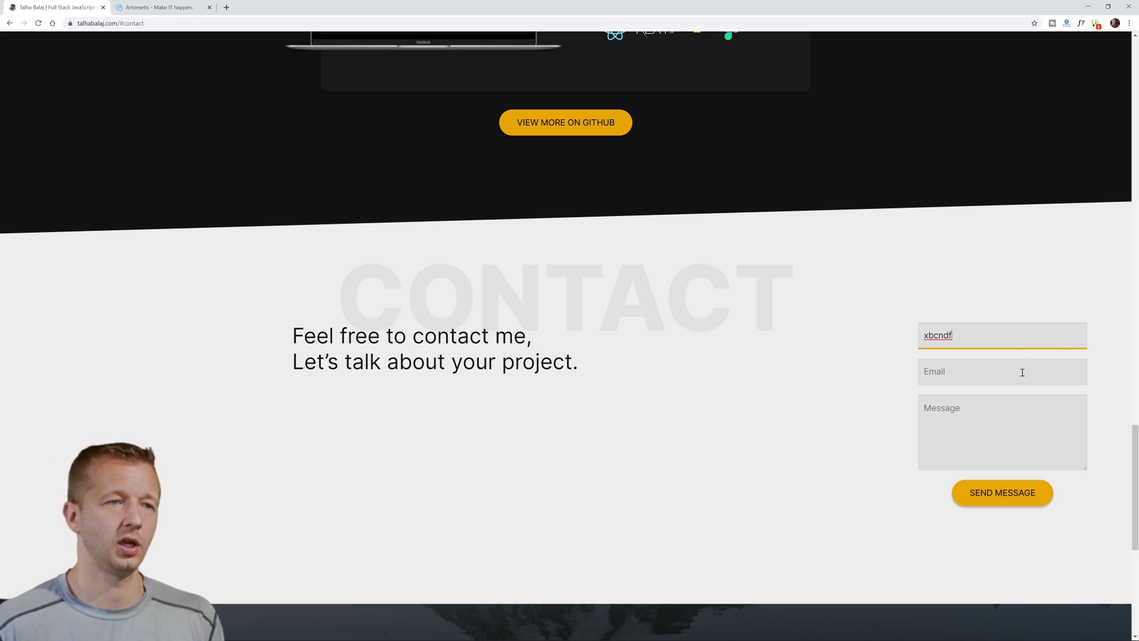
pyautogui.click(982, 377)
pyautogui.write('zdfxgd')
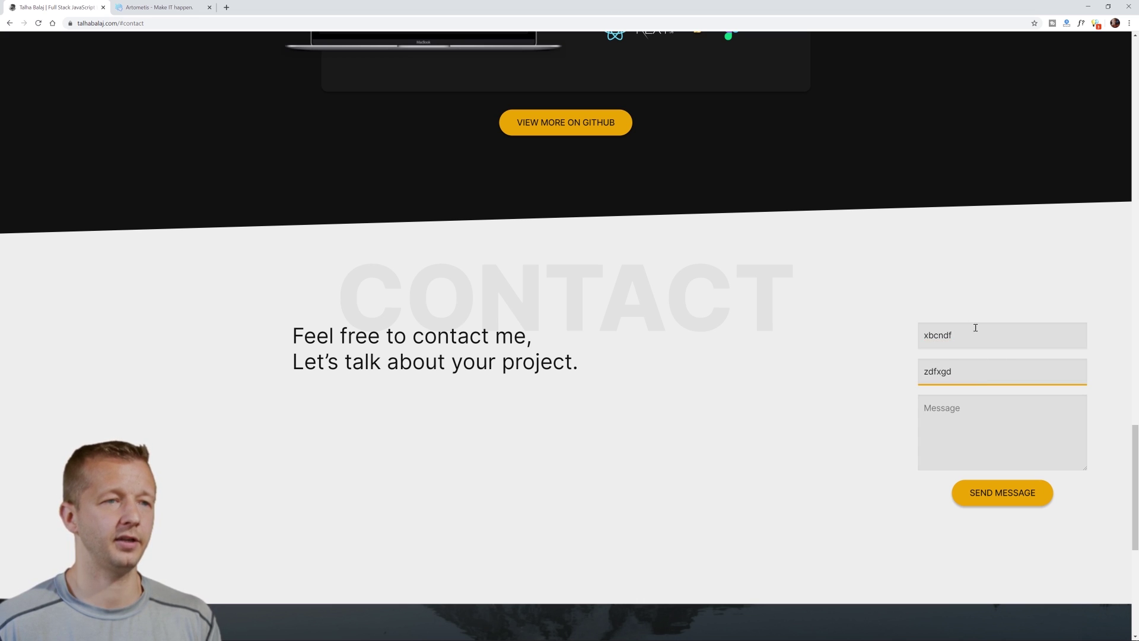
pyautogui.click(935, 308)
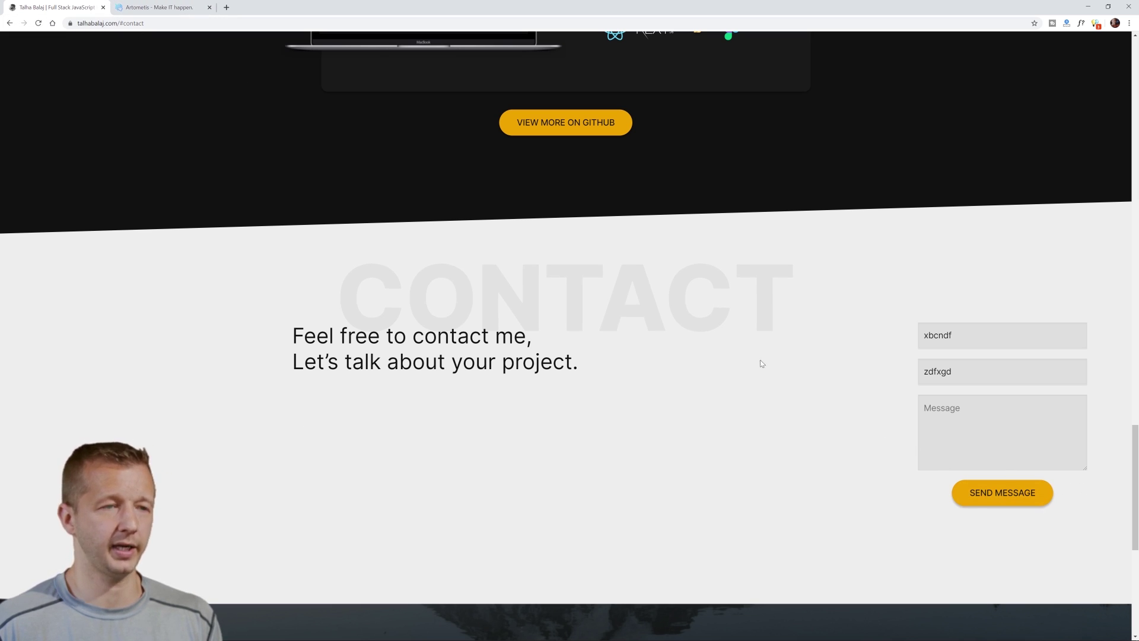
pyautogui.click(103, 7)
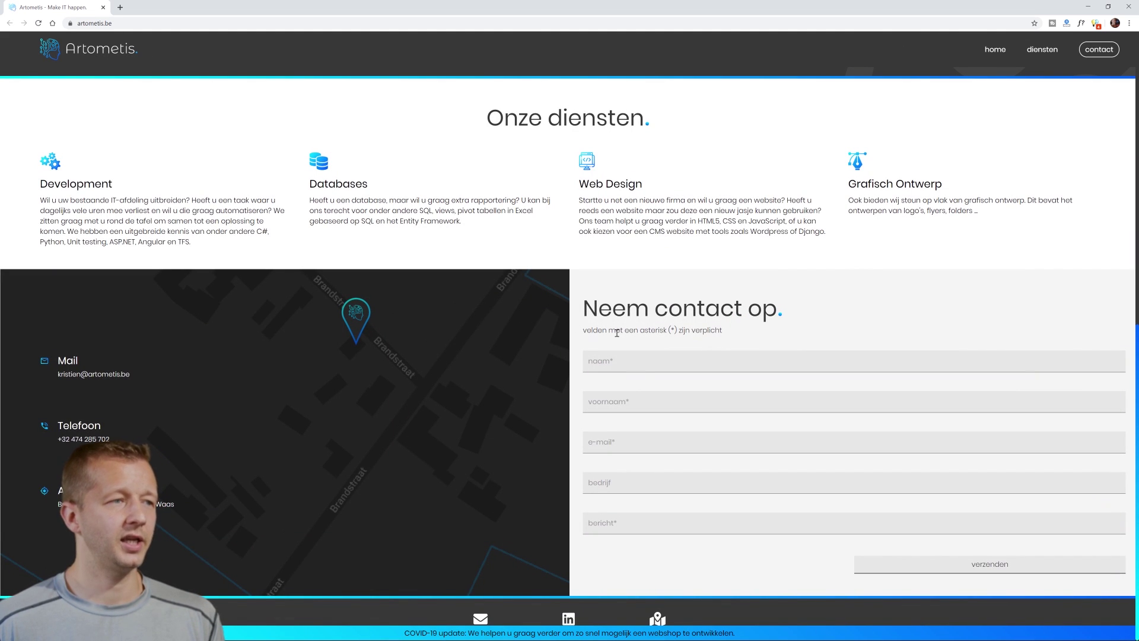
# - Type and clear test text in naam, leaving it empty, and fill voornaam with 'asdfsdf'
pyautogui.click(684, 361)
pyautogui.write('dsfgdfg')
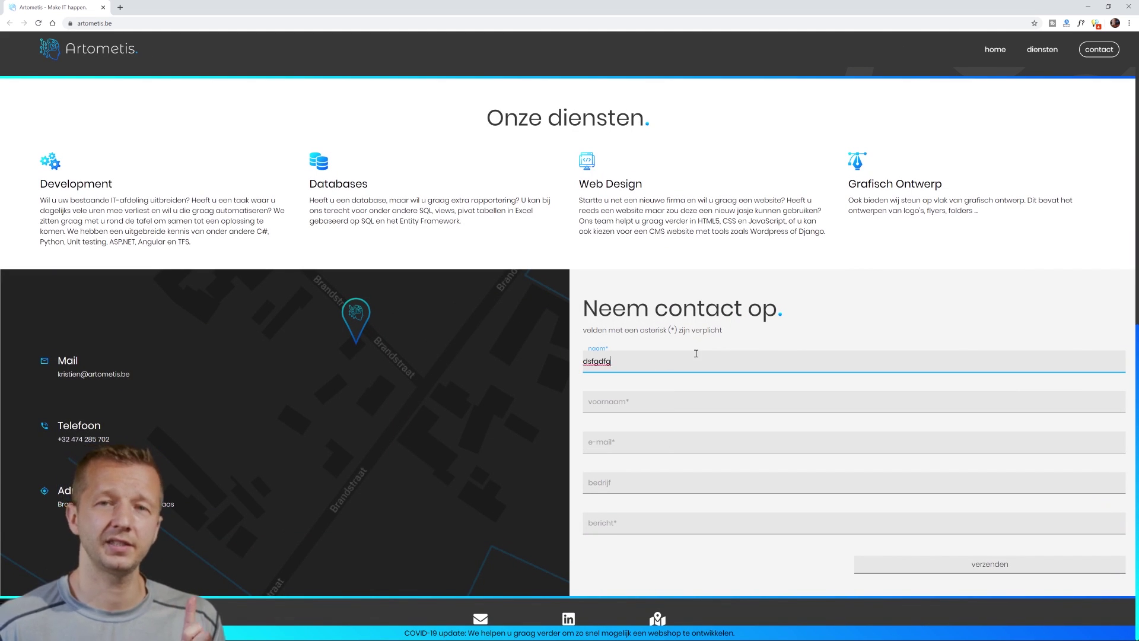
pyautogui.doubleClick(606, 360)
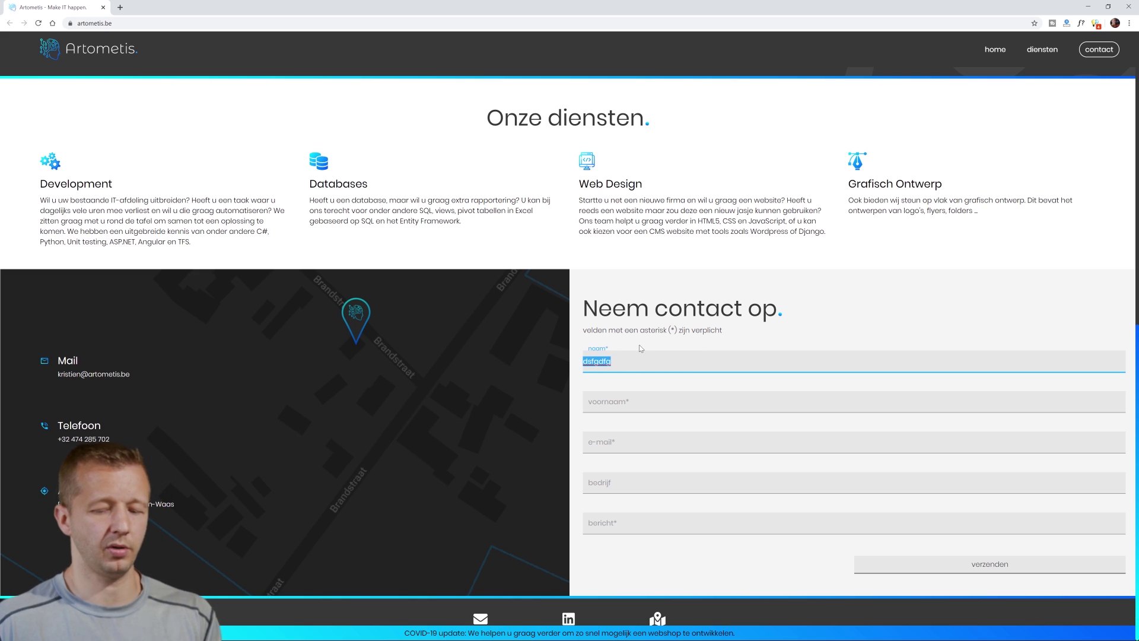
pyautogui.press('BackSpace')
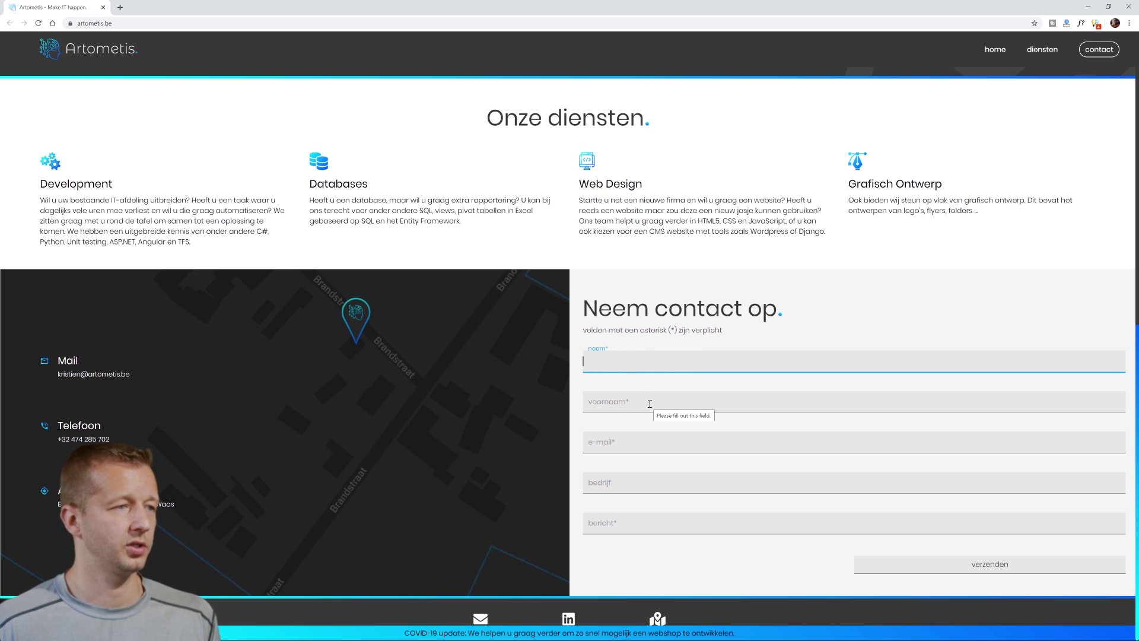
pyautogui.click(649, 403)
pyautogui.write('asdfsdf')
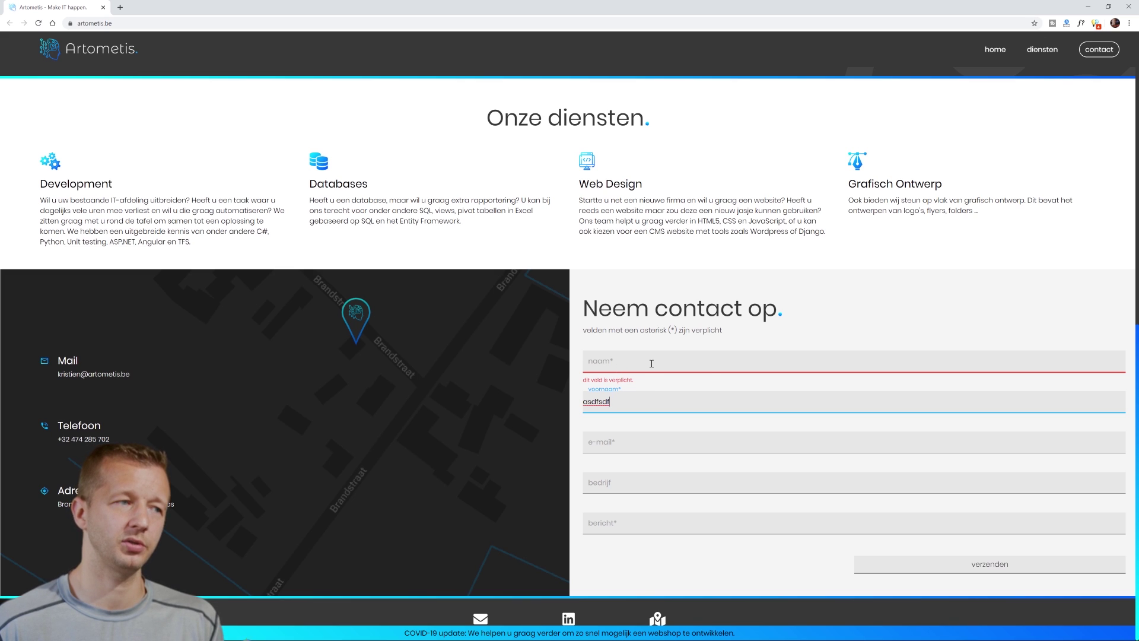
# - Type 'v' in naam, focus and blur the e-mail field, then clear naam again
pyautogui.click(652, 363)
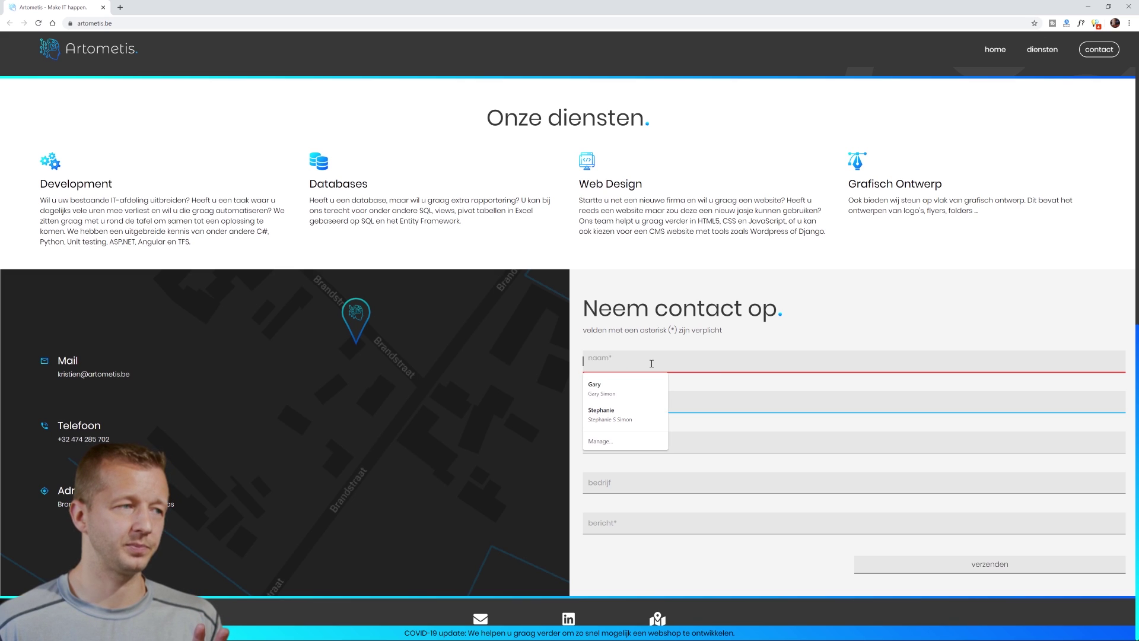
pyautogui.write('v')
pyautogui.click(654, 438)
pyautogui.click(651, 421)
pyautogui.click(609, 449)
pyautogui.click(591, 462)
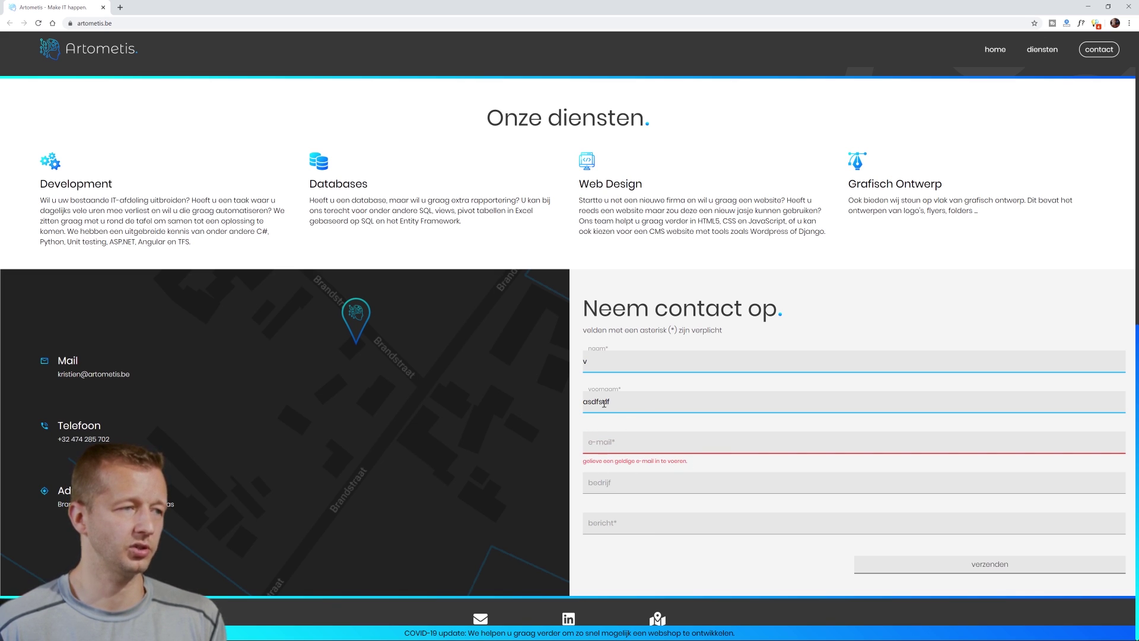
pyautogui.doubleClick(622, 362)
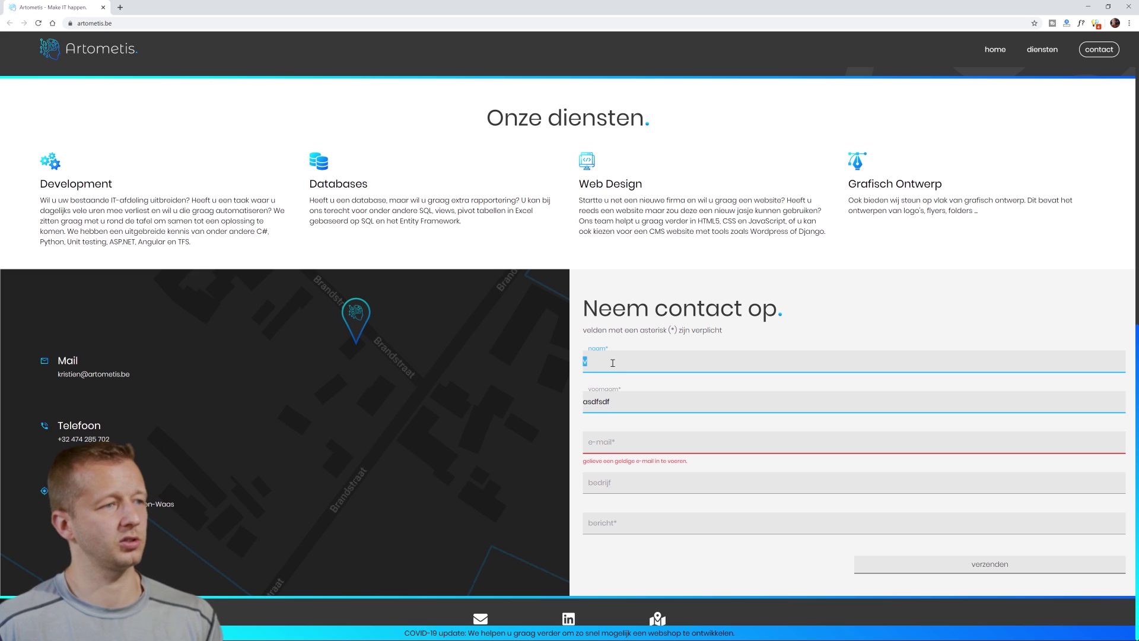
pyautogui.press('BackSpace')
# - Enter the invalid e-mail 'vfgnfvgh' and submit with verzenden to show the red errors
pyautogui.click(612, 440)
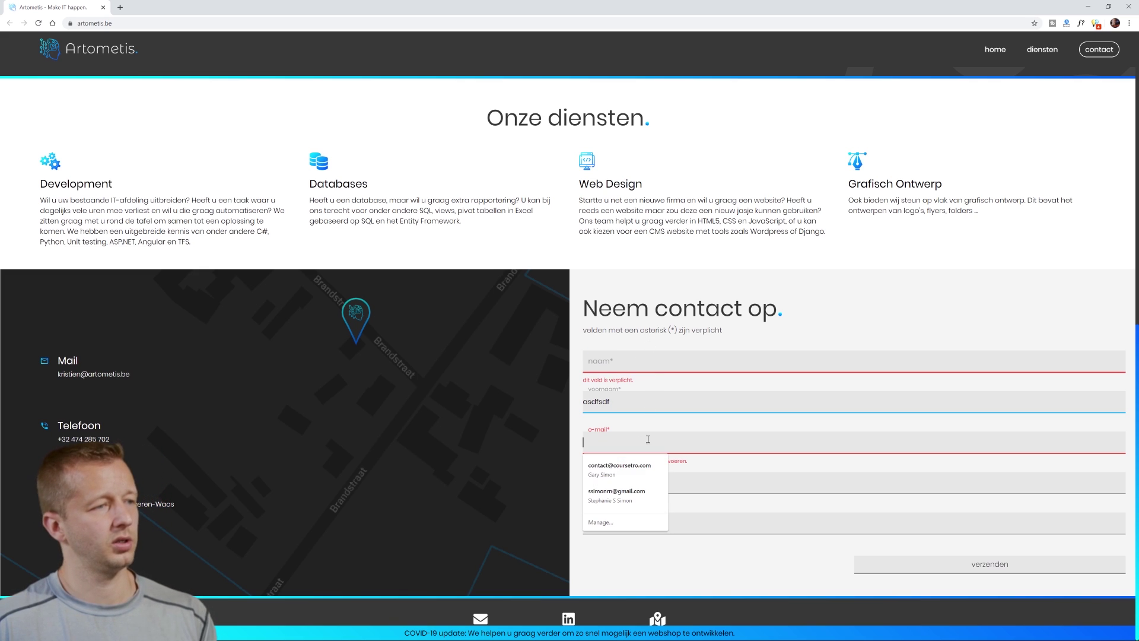
pyautogui.click(612, 439)
pyautogui.click(612, 439)
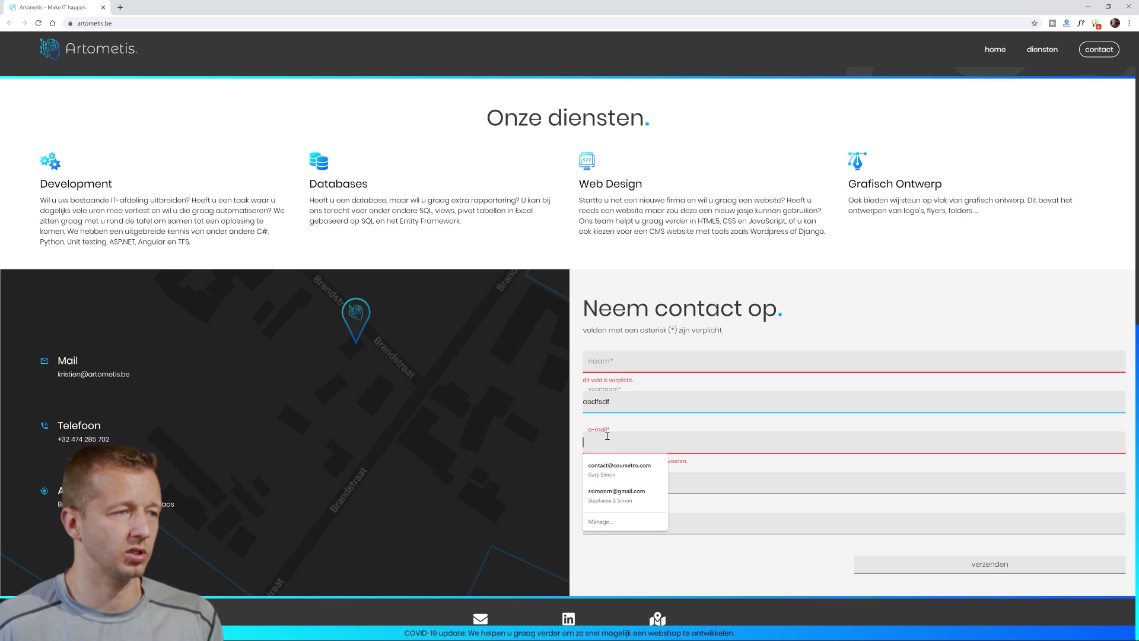
pyautogui.click(632, 427)
pyautogui.click(622, 436)
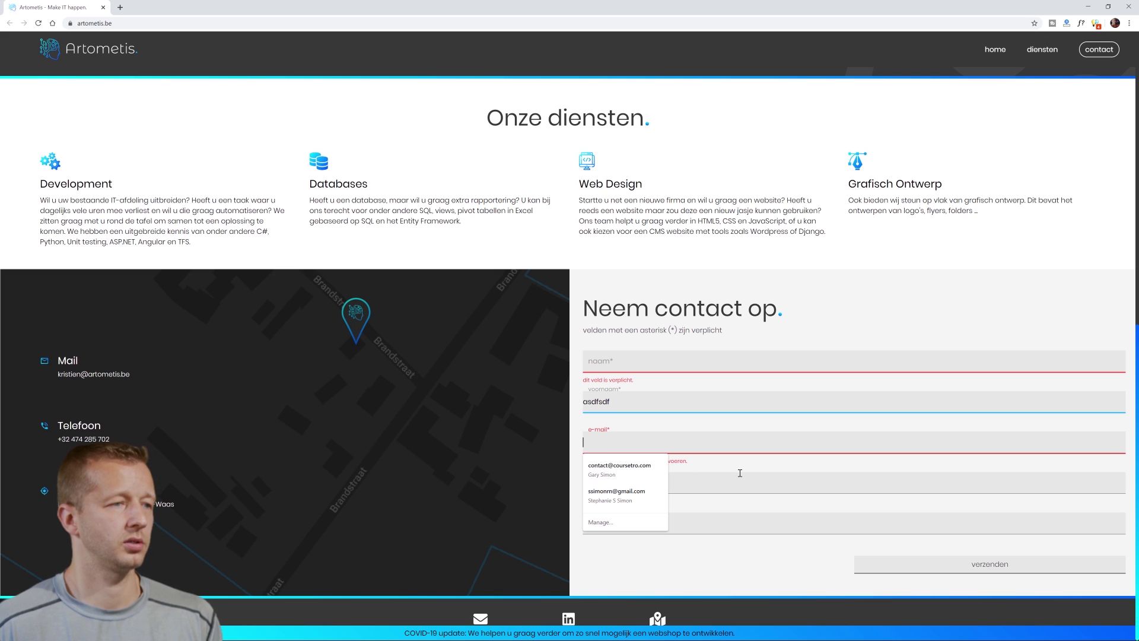
pyautogui.write('vfgnfvgh')
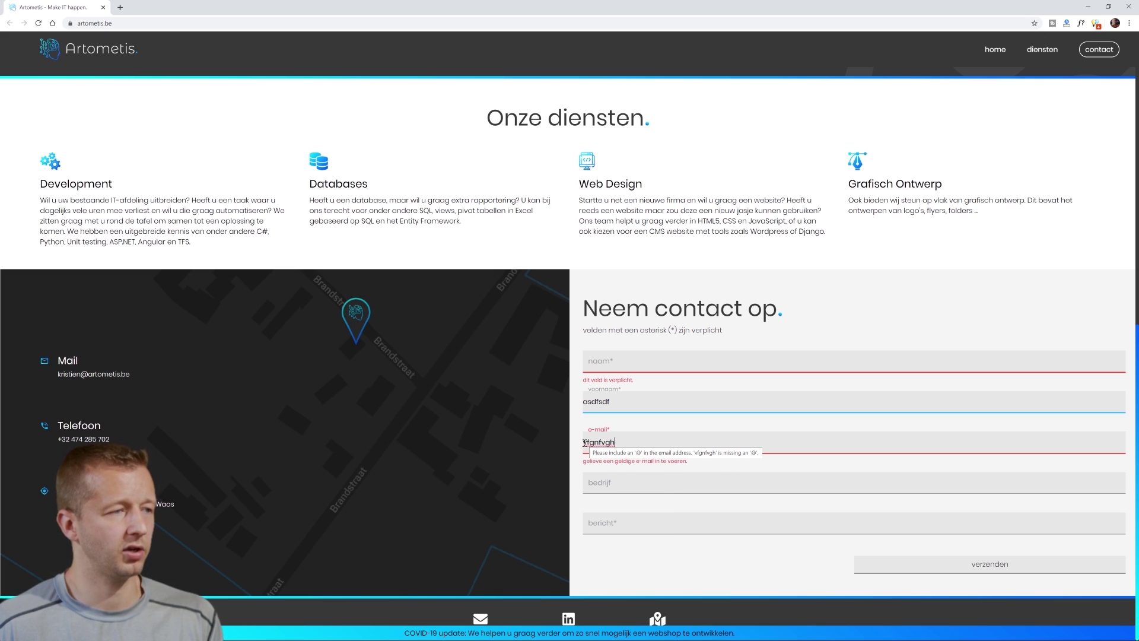
pyautogui.doubleClick(627, 444)
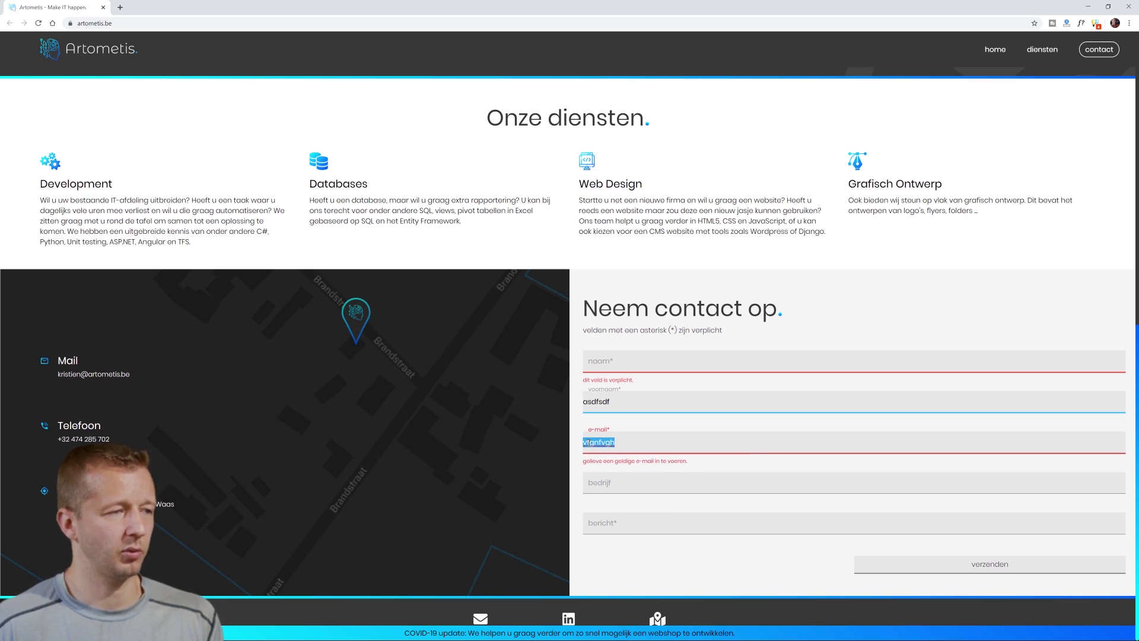
pyautogui.click(587, 442)
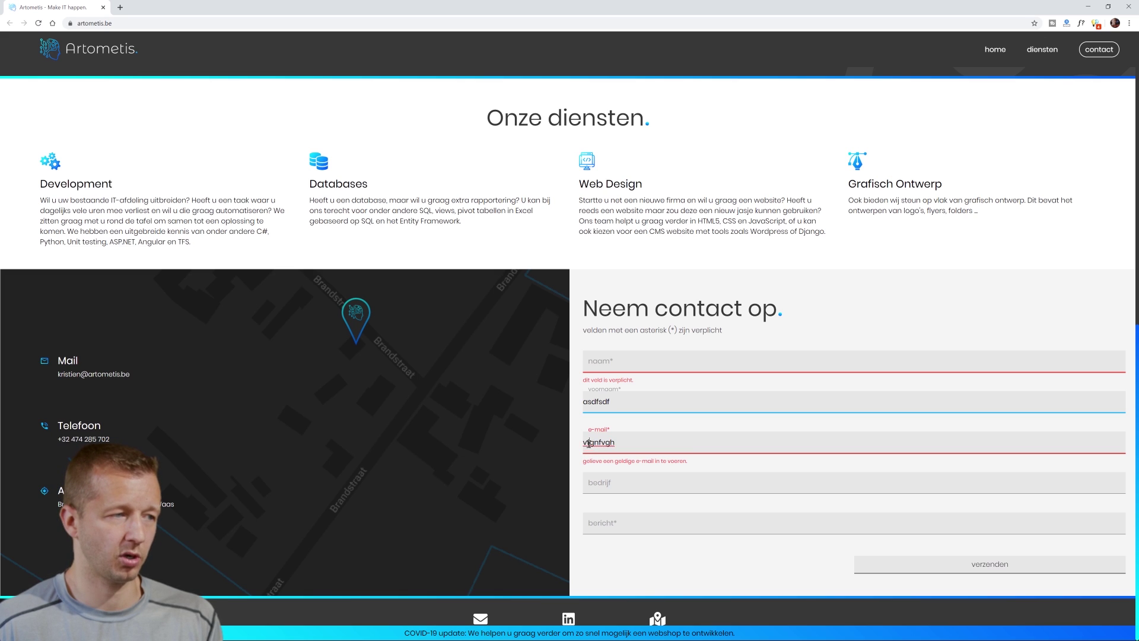
pyautogui.click(709, 551)
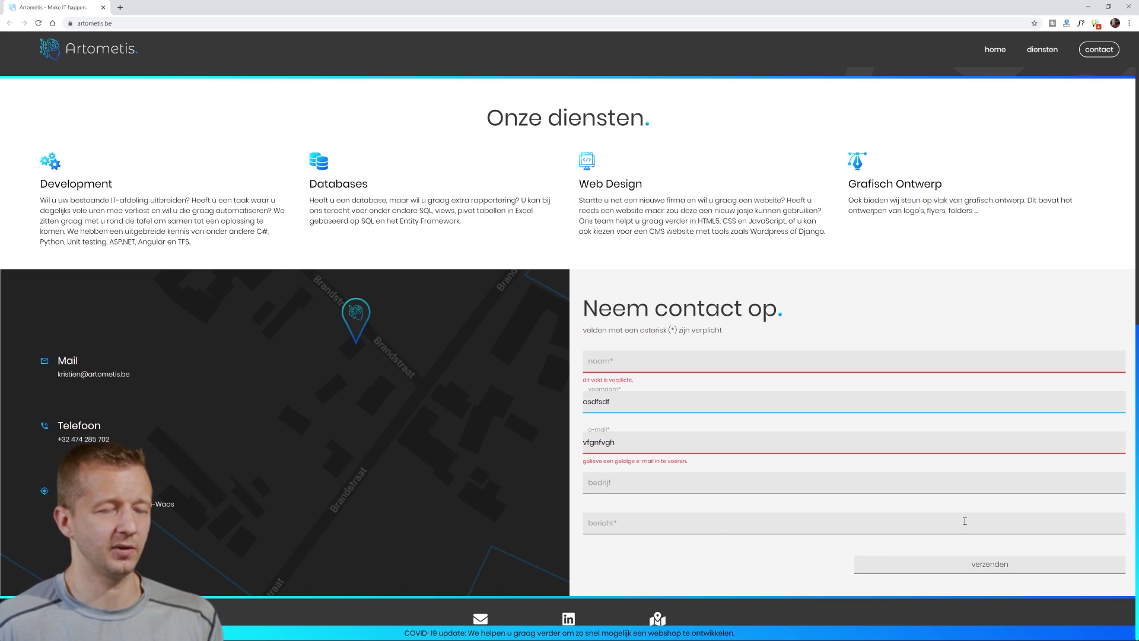
pyautogui.click(922, 564)
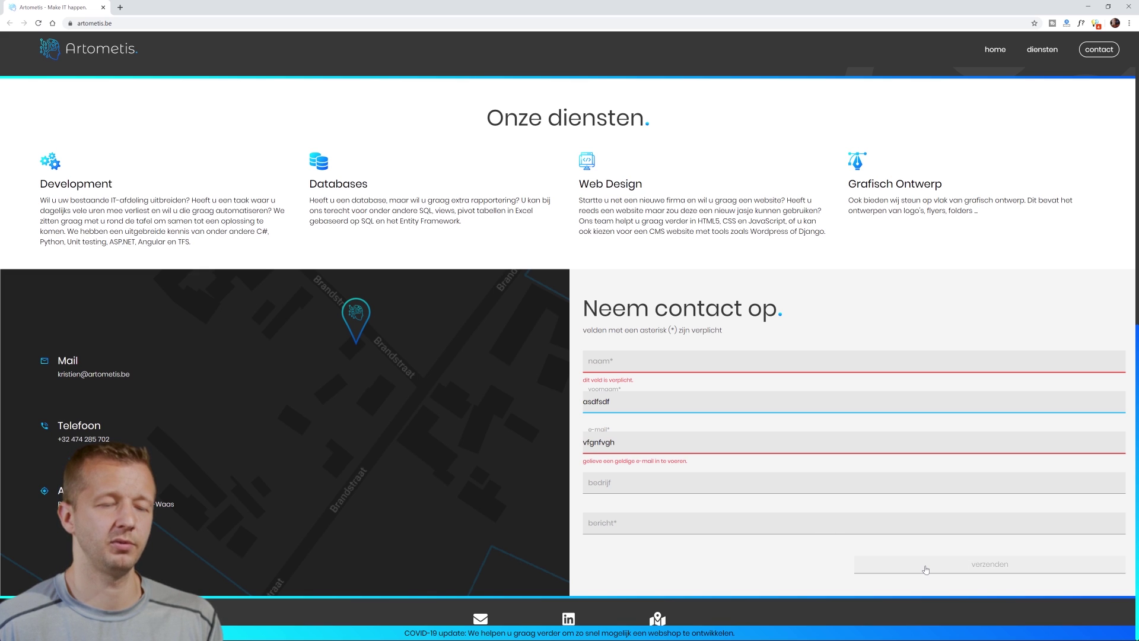